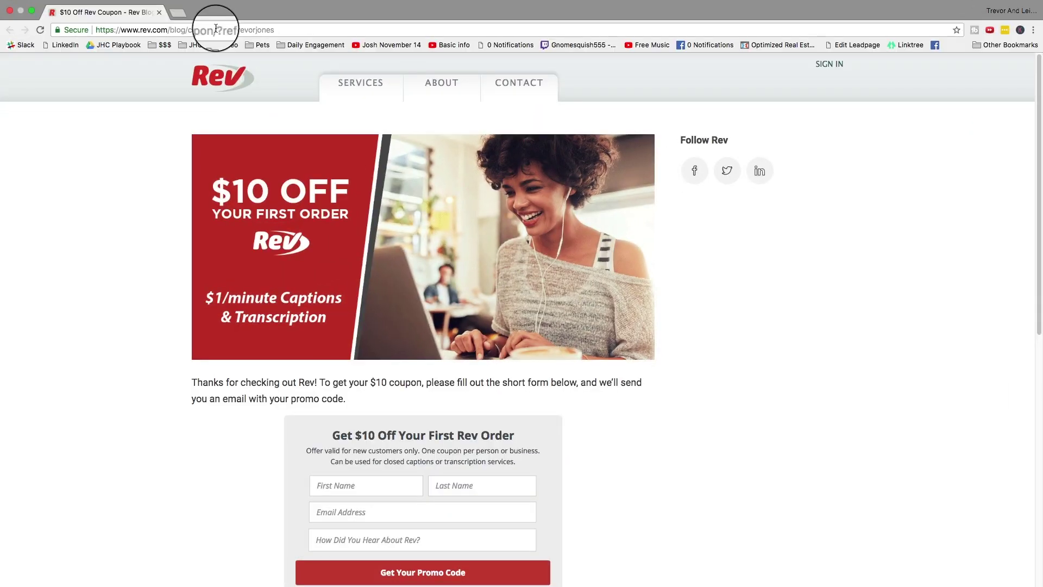
Step: Scroll through the coupon page, then go to Rev's Sign In page
{"action": "scroll", "coordinate": [635, 302], "scroll_direction": "down", "scroll_amount": 2}
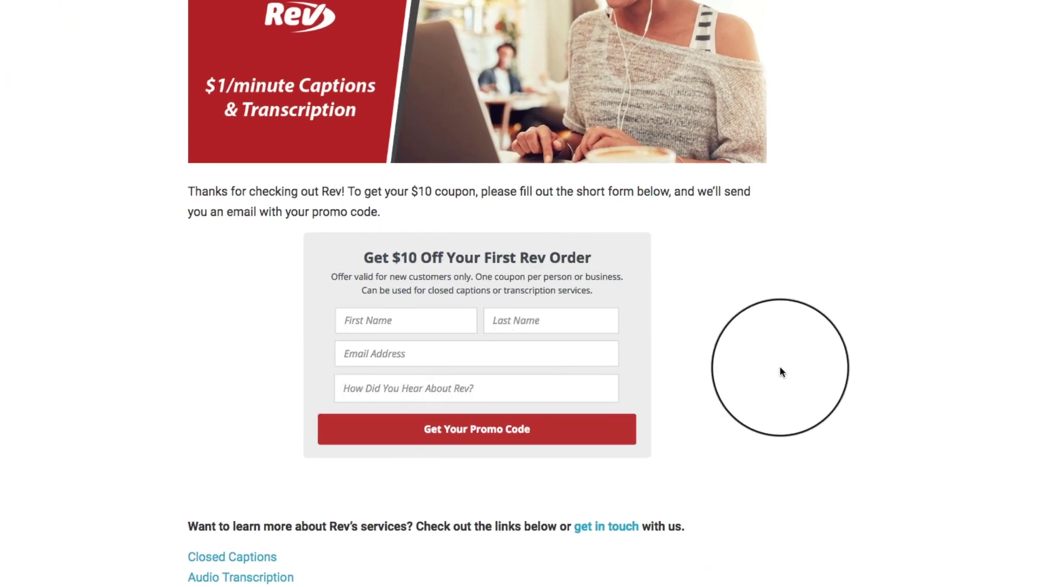
{"action": "scroll", "coordinate": [783, 357], "scroll_direction": "up", "scroll_amount": 5}
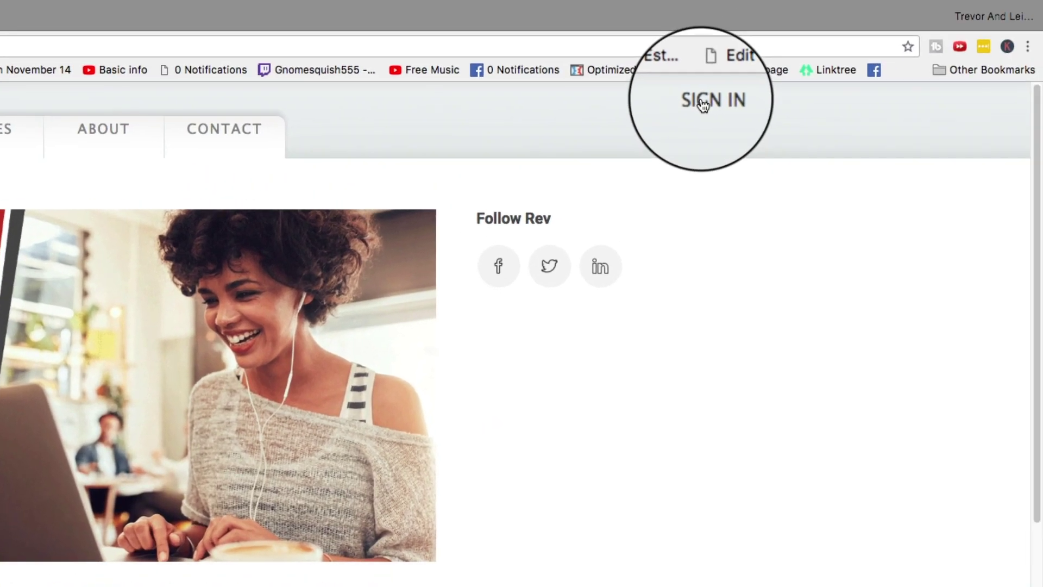
{"action": "left_click", "coordinate": [703, 103]}
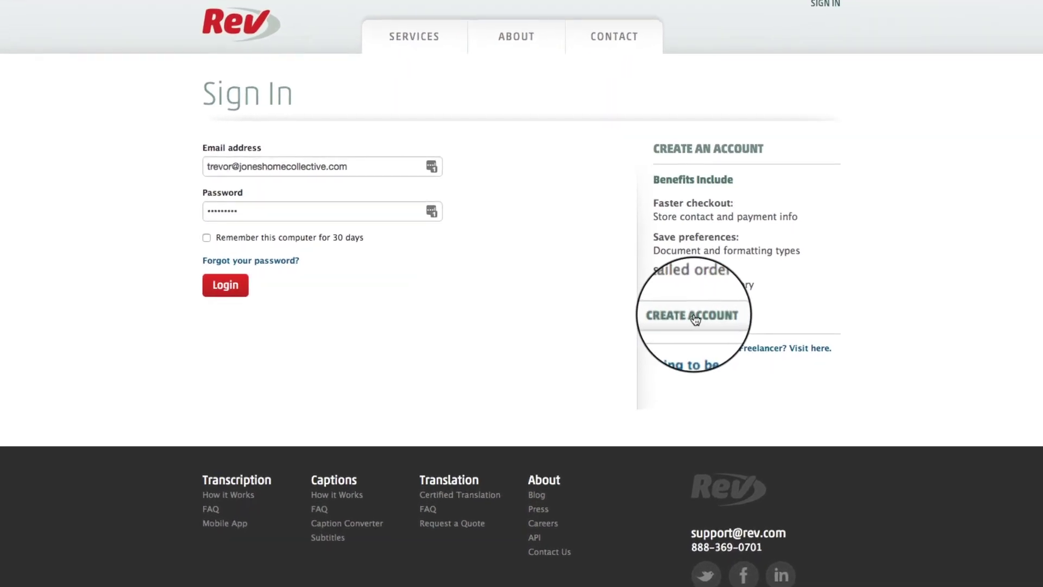
Step: On the registration form, enter the user's first and last name, e-mail, password and phone number
{"action": "left_click", "coordinate": [694, 315]}
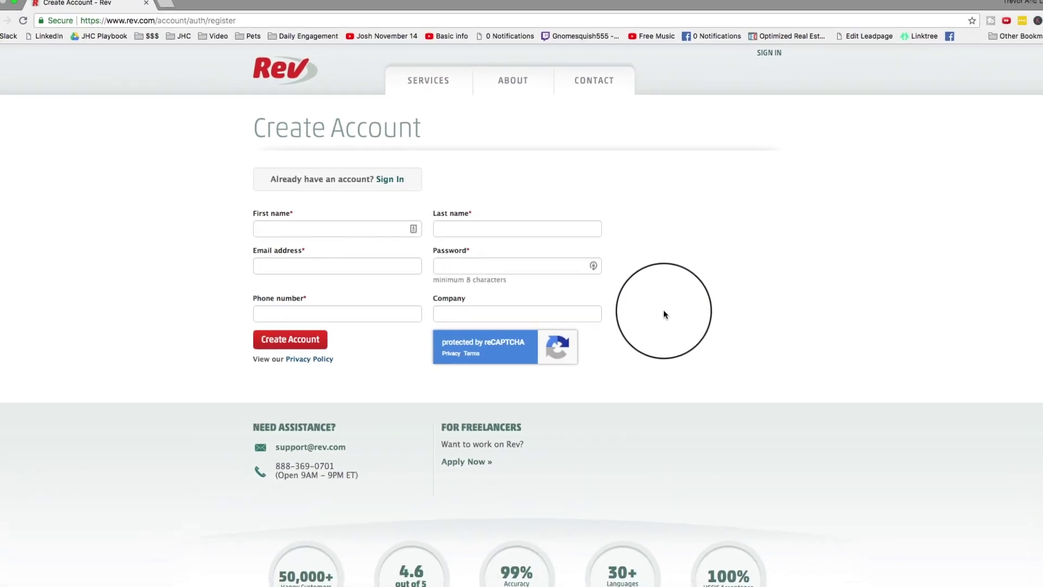
{"action": "left_click", "coordinate": [299, 229]}
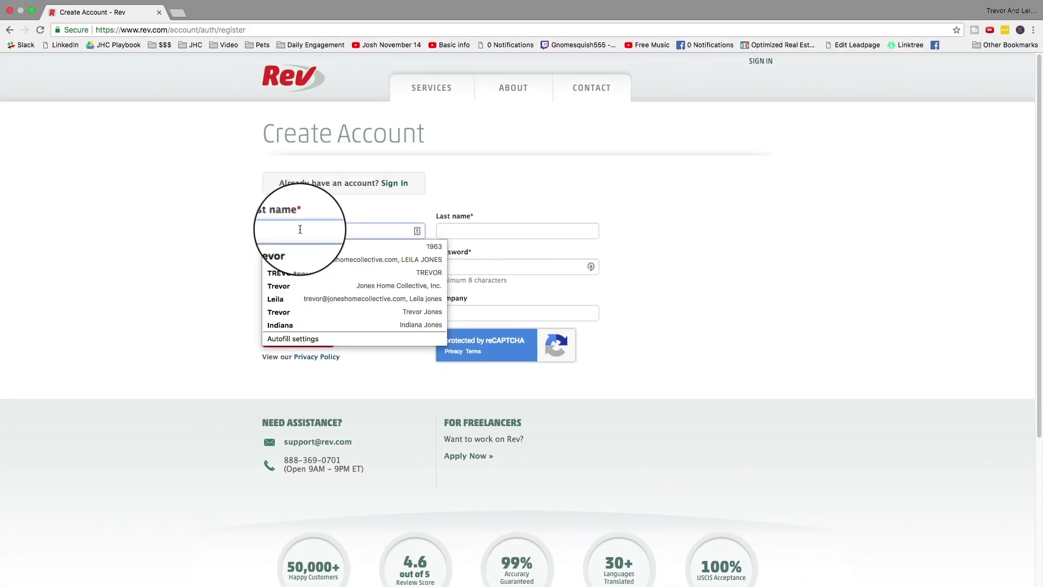
{"action": "type", "text": "Leila"}
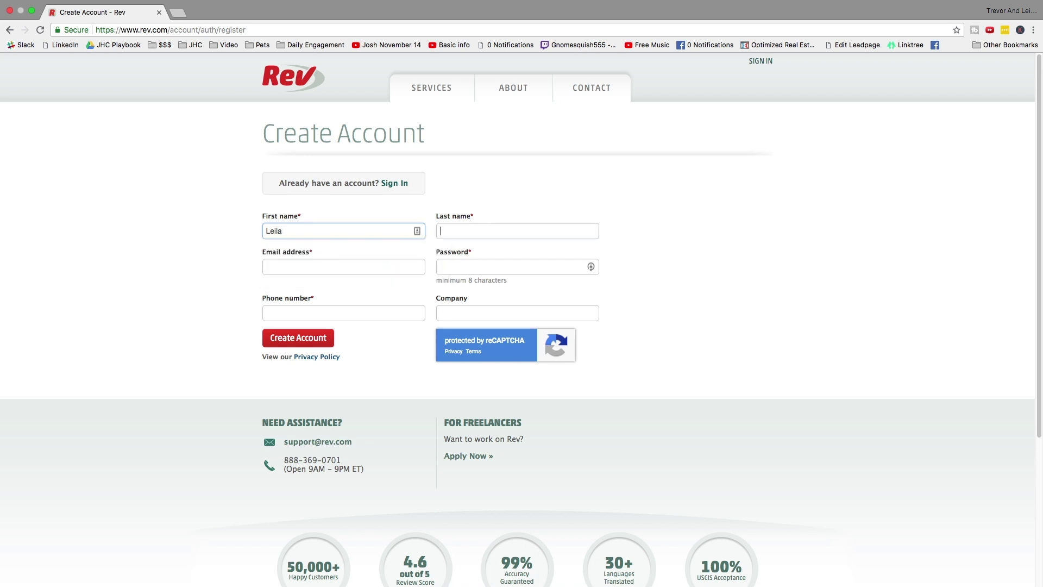
{"action": "key", "text": "Tab"}
{"action": "type", "text": "Jones"}
{"action": "key", "text": "Tab"}
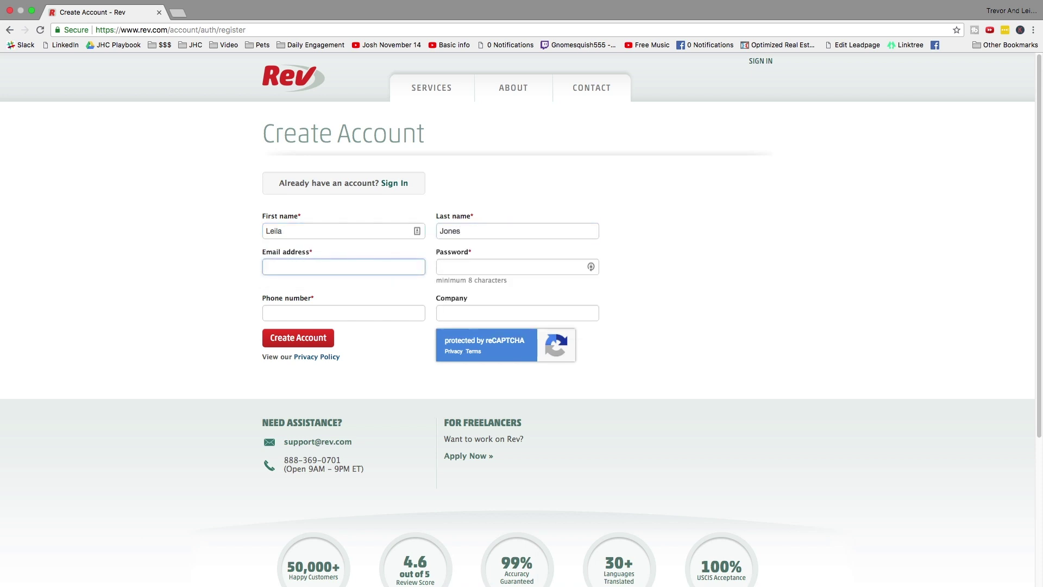
{"action": "type", "text": "leila"}
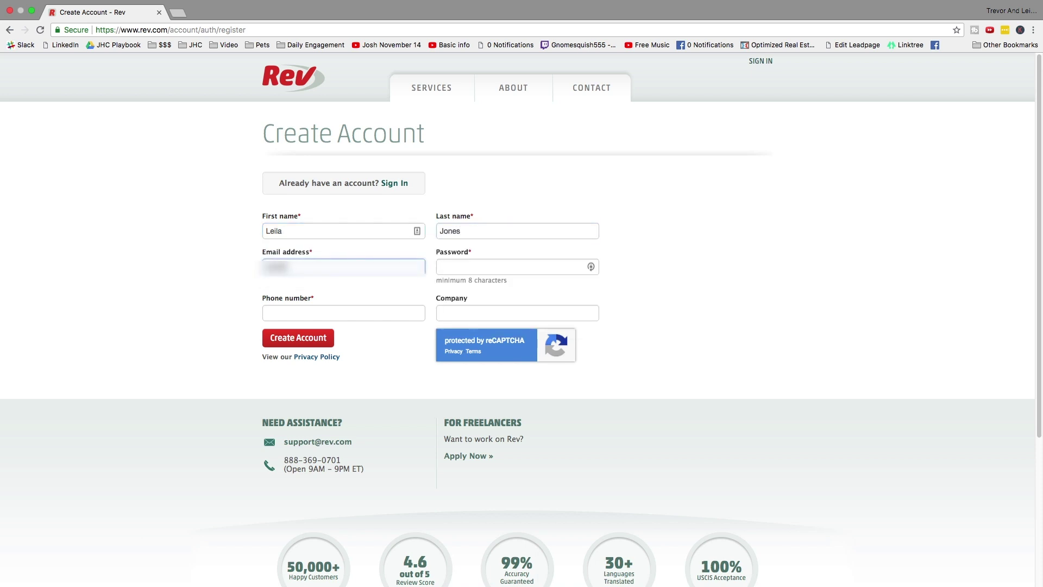
{"action": "type", "text": "jones"}
{"action": "key", "text": "Tab"}
{"action": "type", "text": "•"}
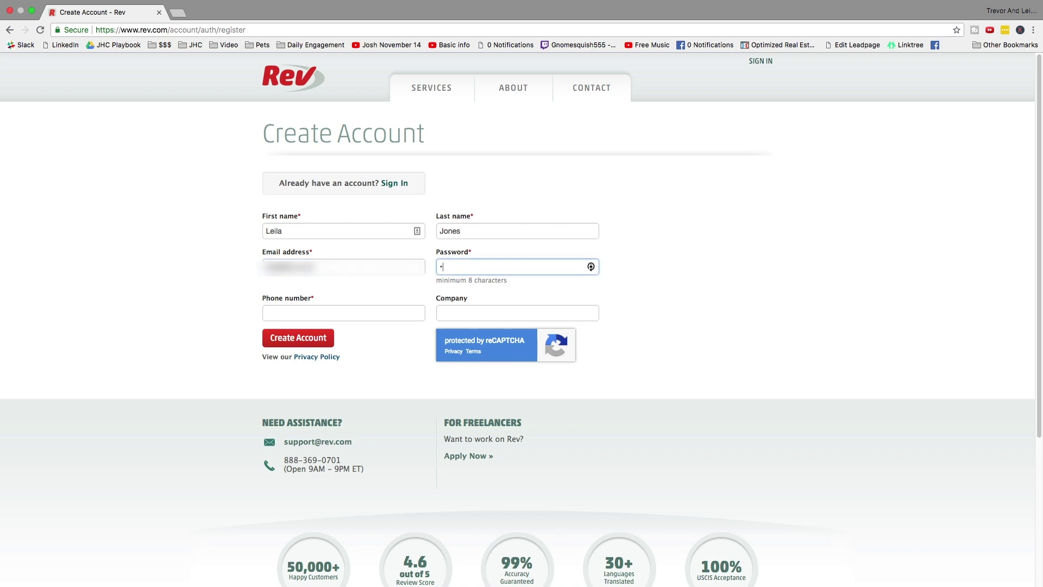
{"action": "type", "text": "••••••••"}
{"action": "key", "text": "Tab"}
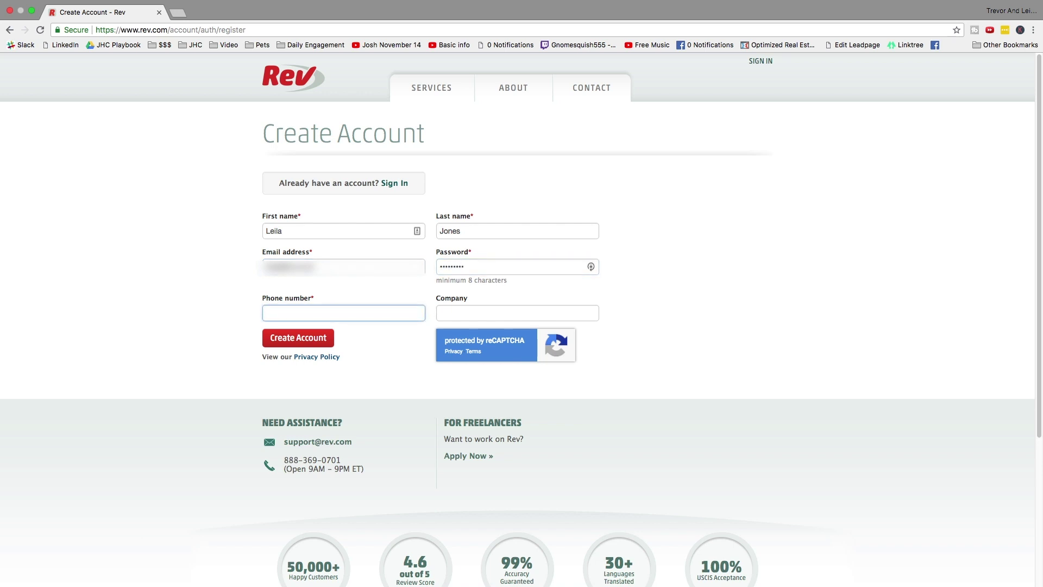
{"action": "type", "text": "310555012"}
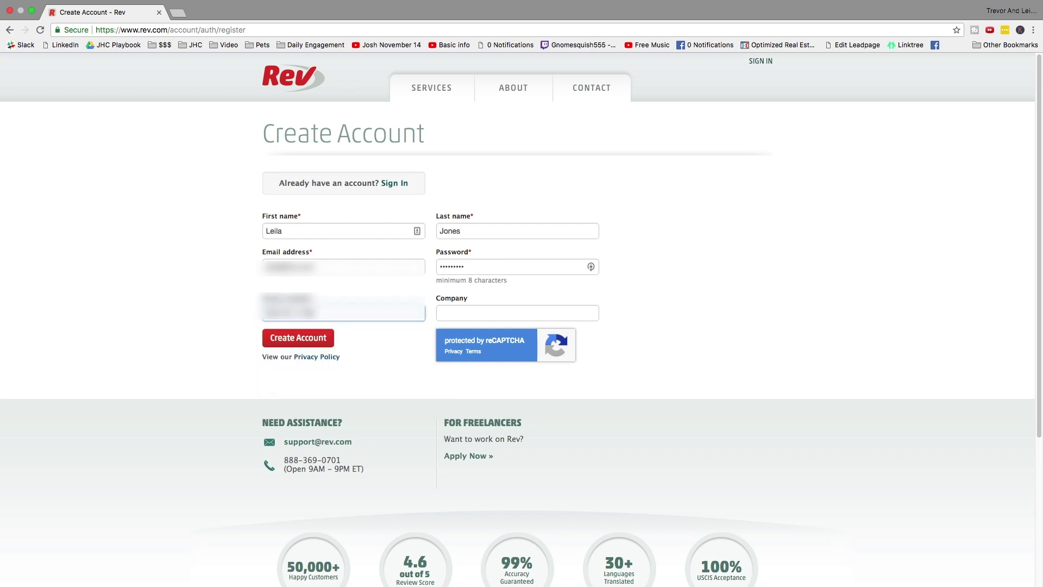
Step: Dismiss the company autofill suggestions and submit the form to create the account
{"action": "left_click", "coordinate": [454, 313]}
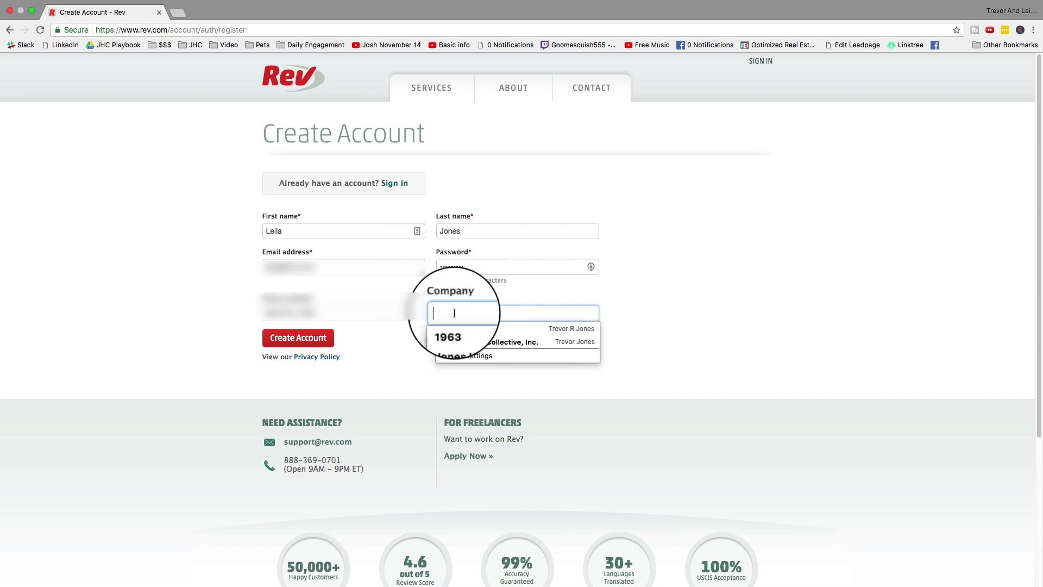
{"action": "left_click", "coordinate": [672, 322]}
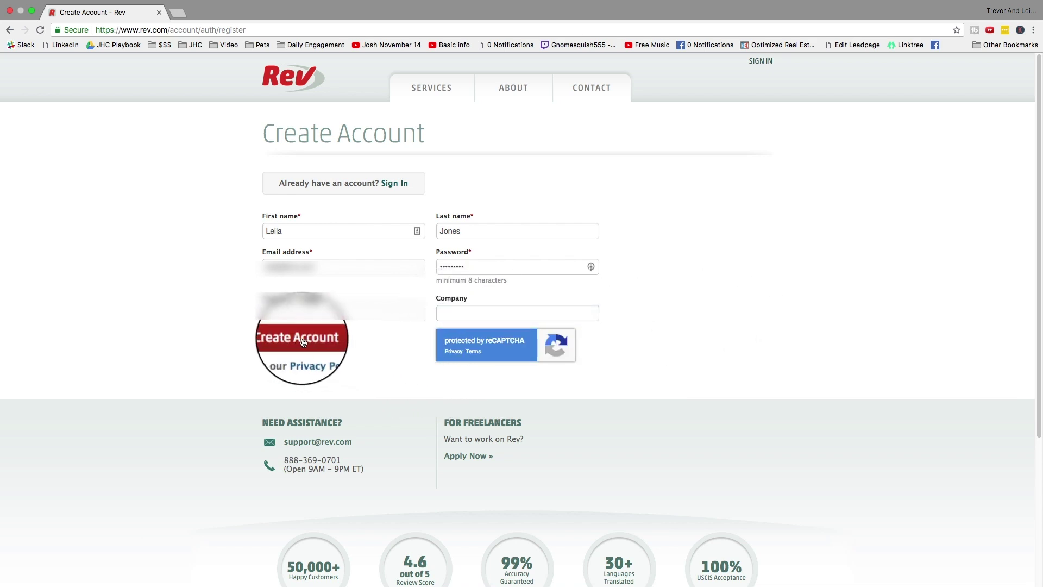
{"action": "left_click", "coordinate": [303, 341]}
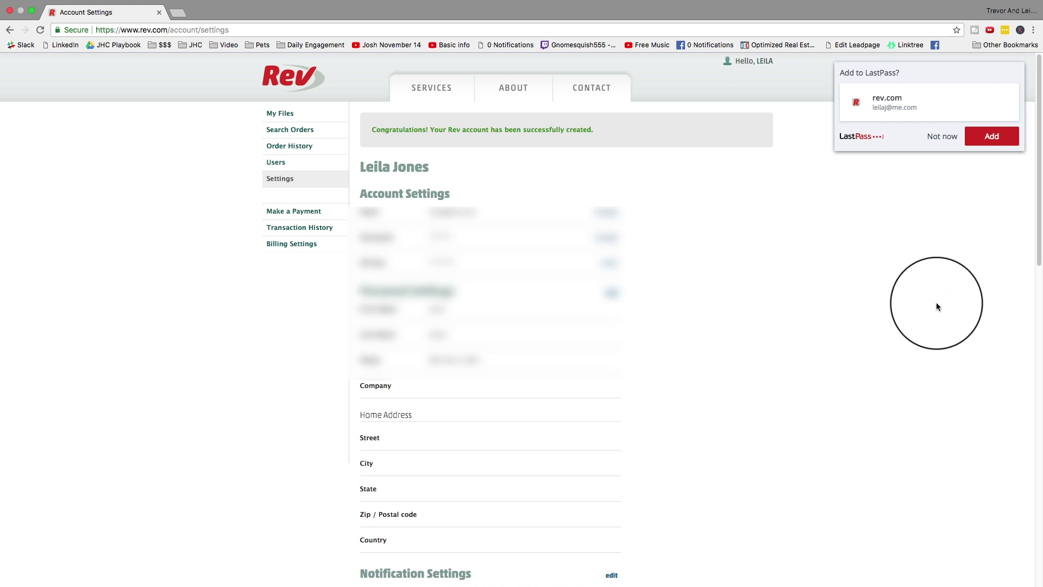
Step: Save the login in LastPass, then link a YouTube account through Google and allow Rev access
{"action": "left_click", "coordinate": [989, 145]}
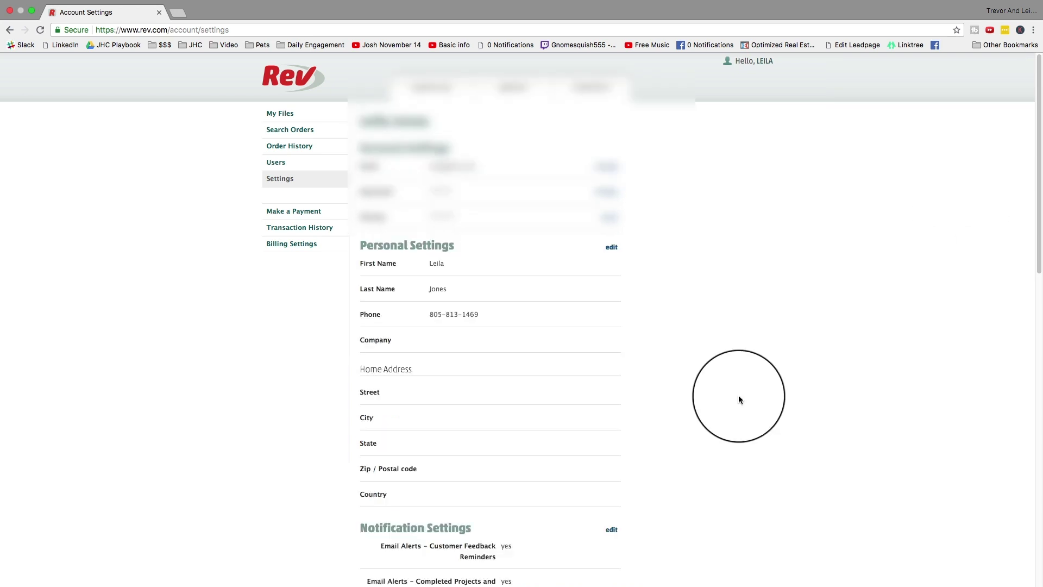
{"action": "scroll", "coordinate": [739, 398], "scroll_direction": "down", "scroll_amount": 8}
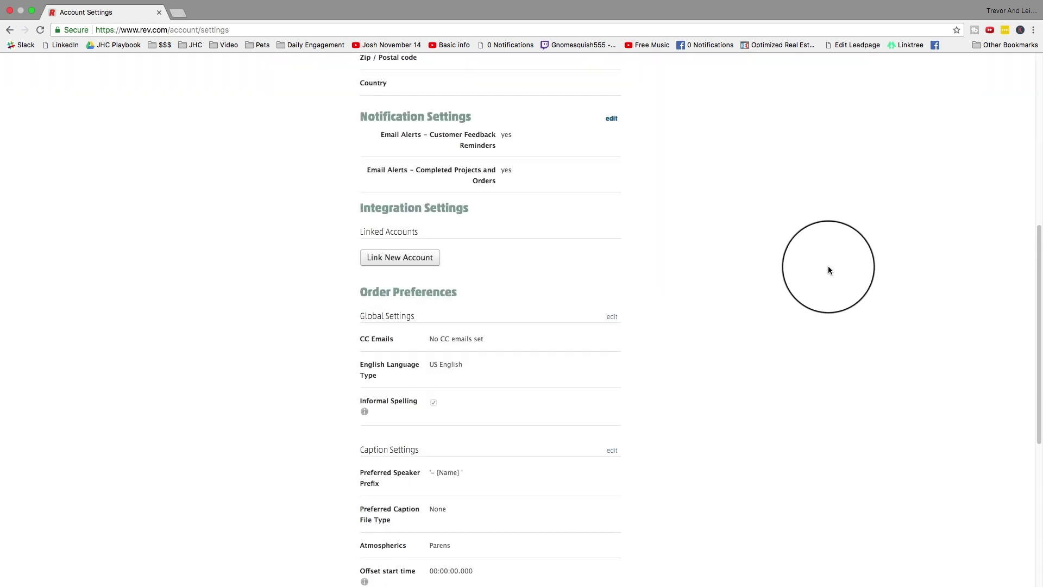
{"action": "left_click", "coordinate": [406, 257]}
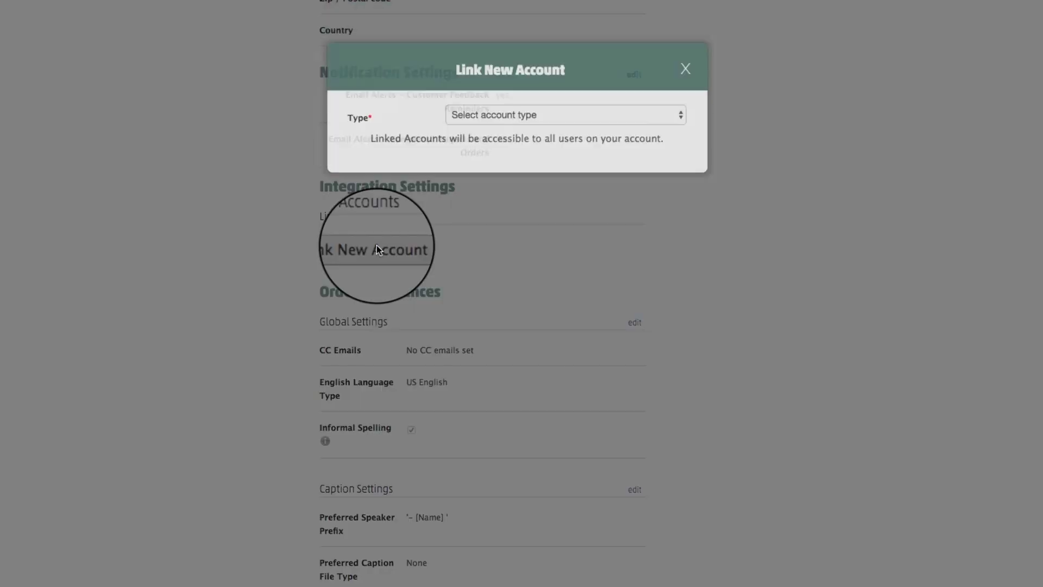
{"action": "left_click", "coordinate": [504, 132]}
{"action": "left_click", "coordinate": [511, 157]}
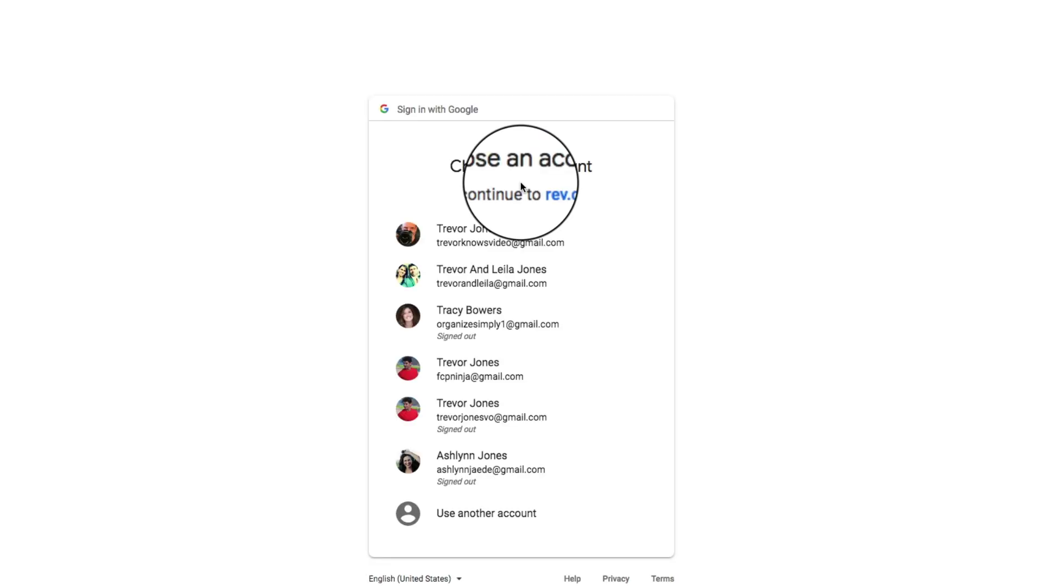
{"action": "left_click", "coordinate": [483, 377]}
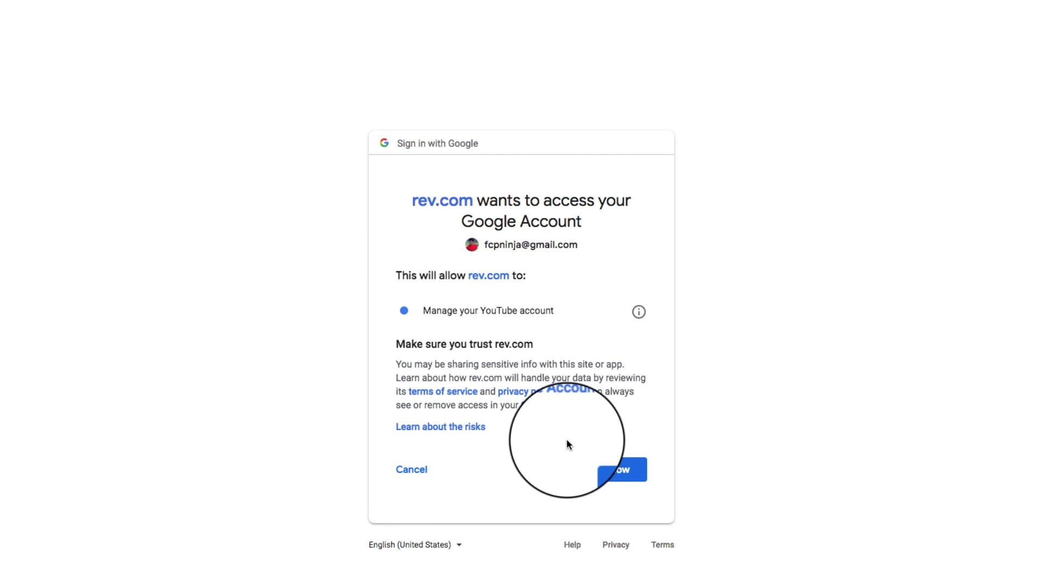
{"action": "left_click", "coordinate": [624, 467]}
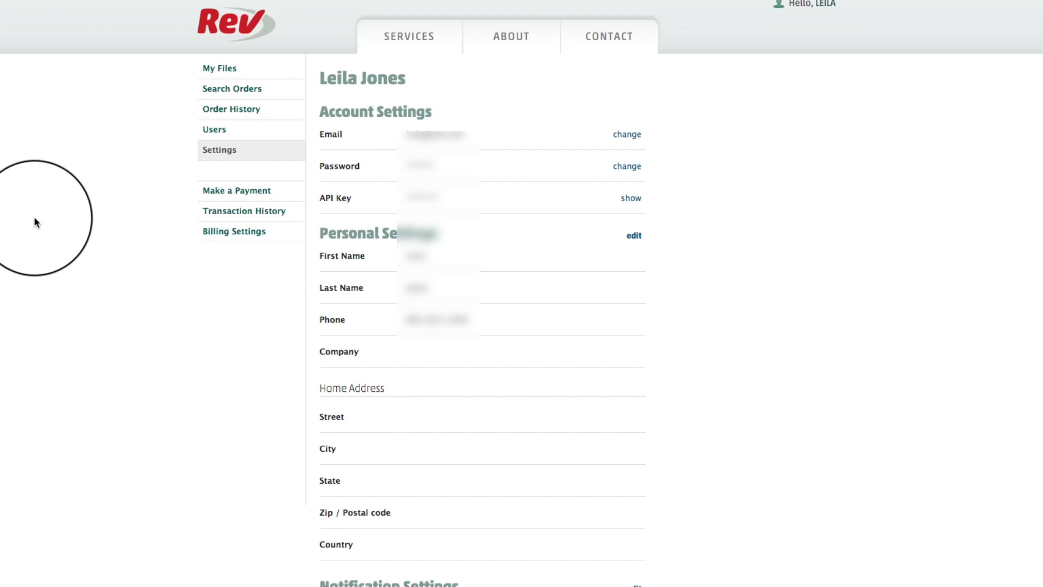
Step: Load rev.com and navigate through Services to the Captions page
{"action": "left_click", "coordinate": [258, 28]}
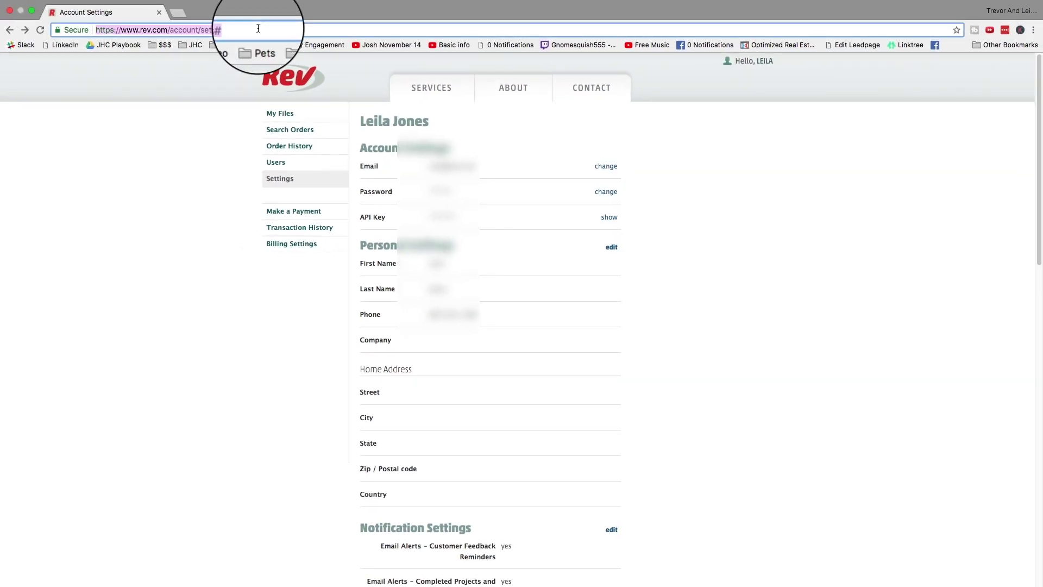
{"action": "type", "text": "rev.com"}
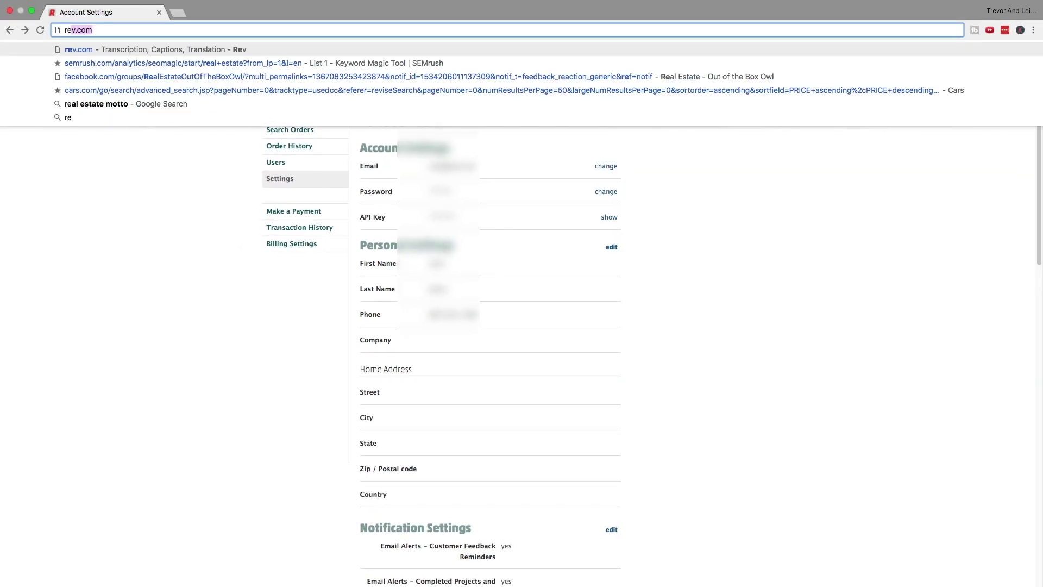
{"action": "key", "text": "Return"}
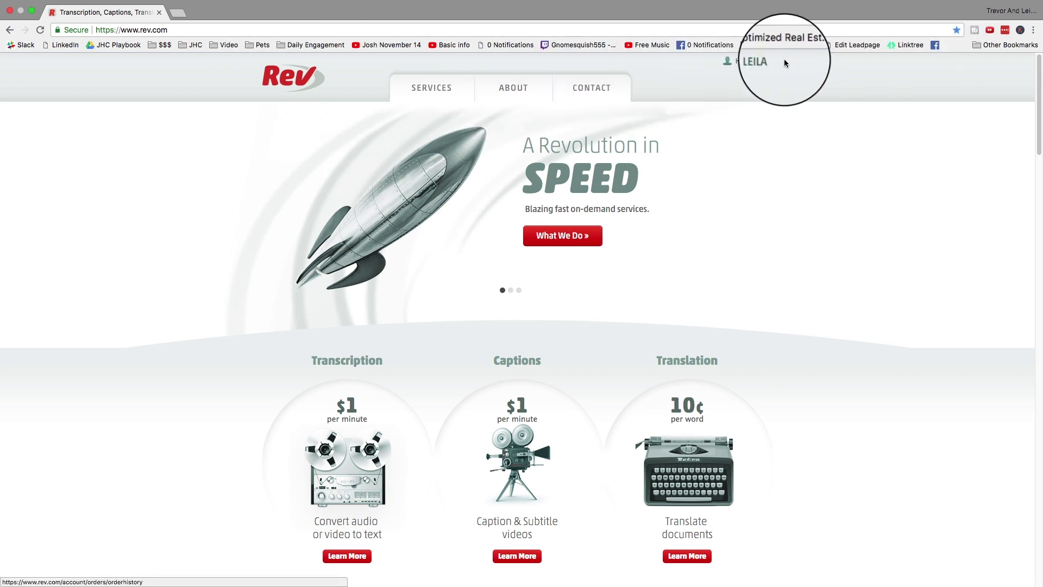
{"action": "mouse_move", "coordinate": [746, 63]}
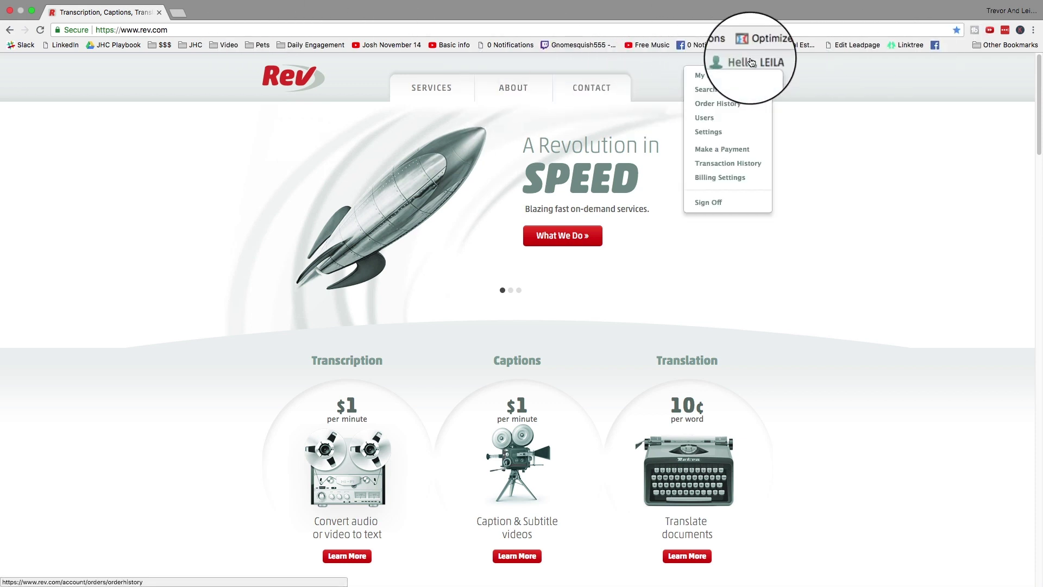
{"action": "left_click", "coordinate": [428, 90]}
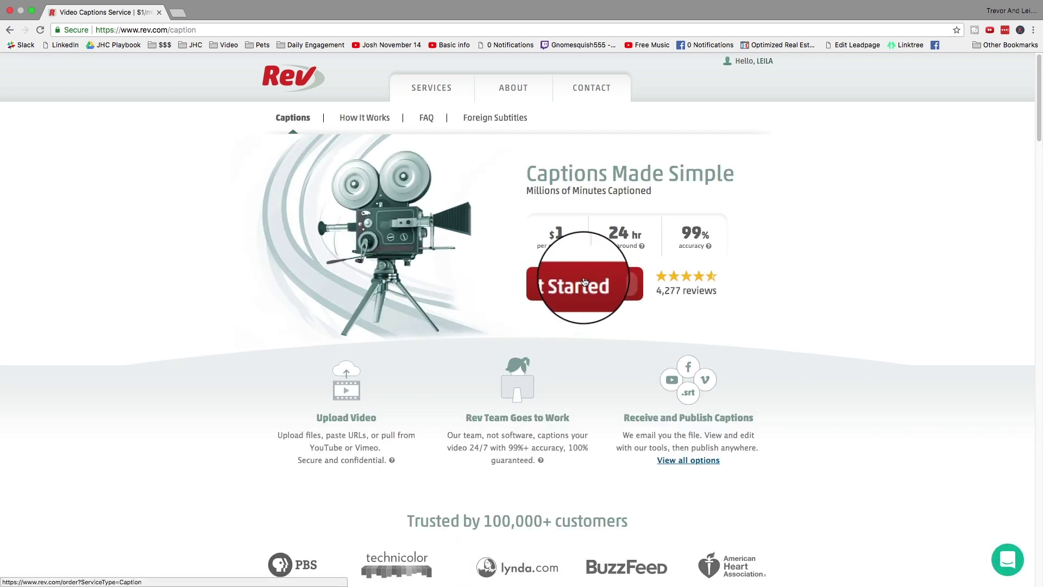
Step: Import videos from YouTube, page to JonesCast 31, select it and add it to the cart
{"action": "left_click", "coordinate": [585, 283]}
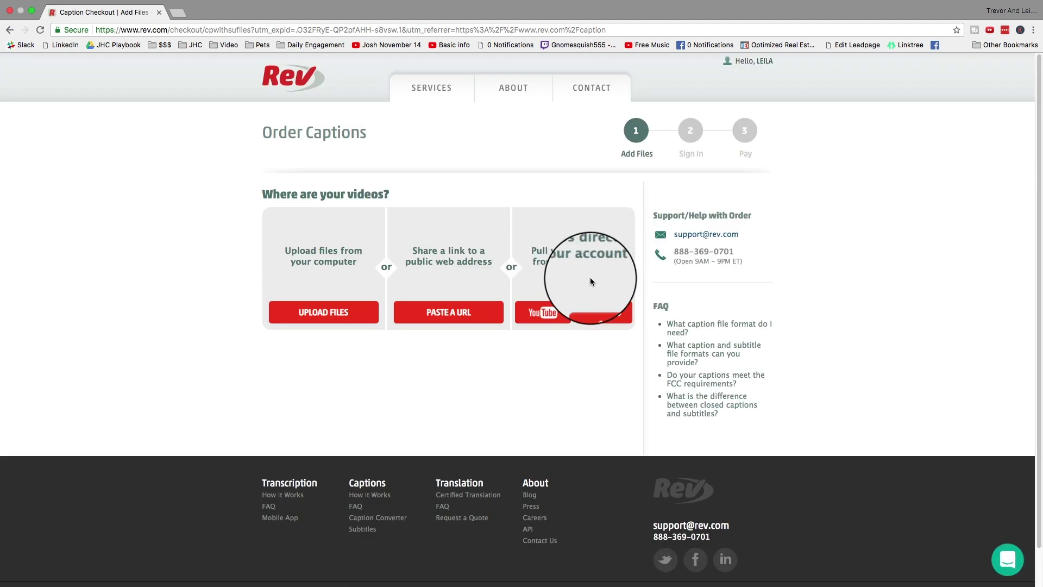
{"action": "left_click", "coordinate": [540, 316]}
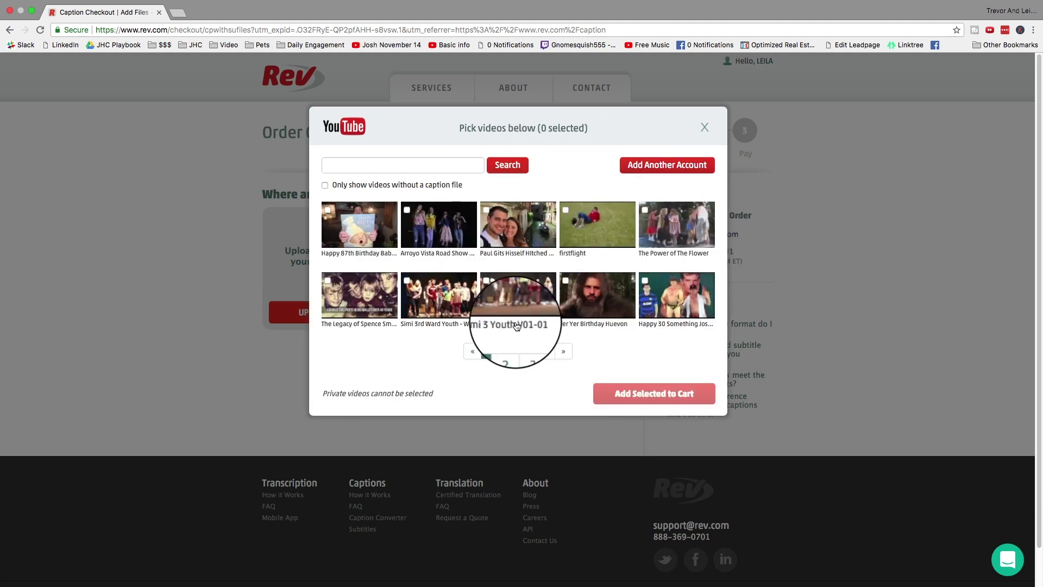
{"action": "left_click", "coordinate": [564, 350]}
{"action": "left_click", "coordinate": [564, 350]}
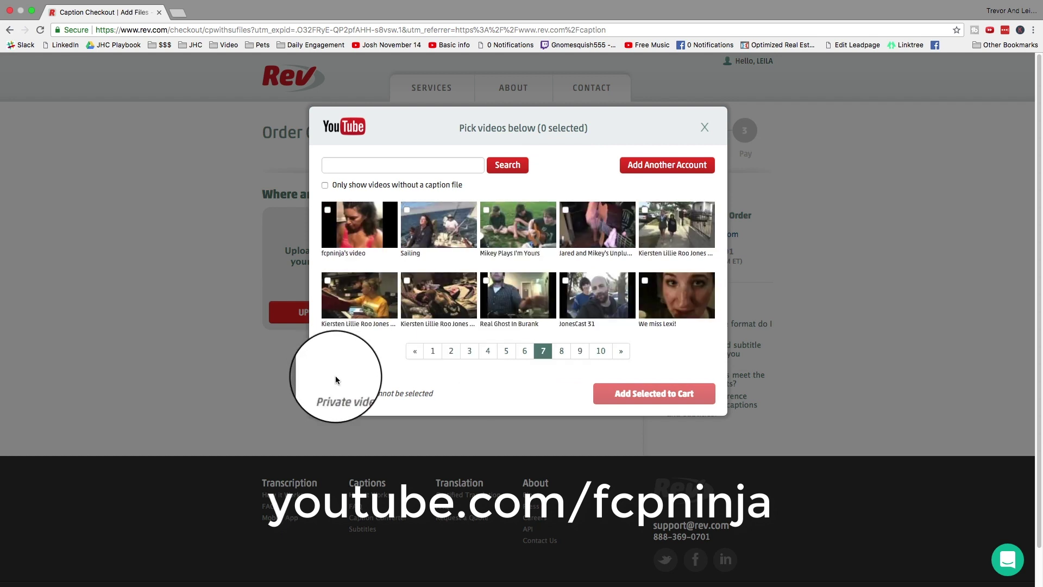
{"action": "left_click", "coordinate": [596, 294]}
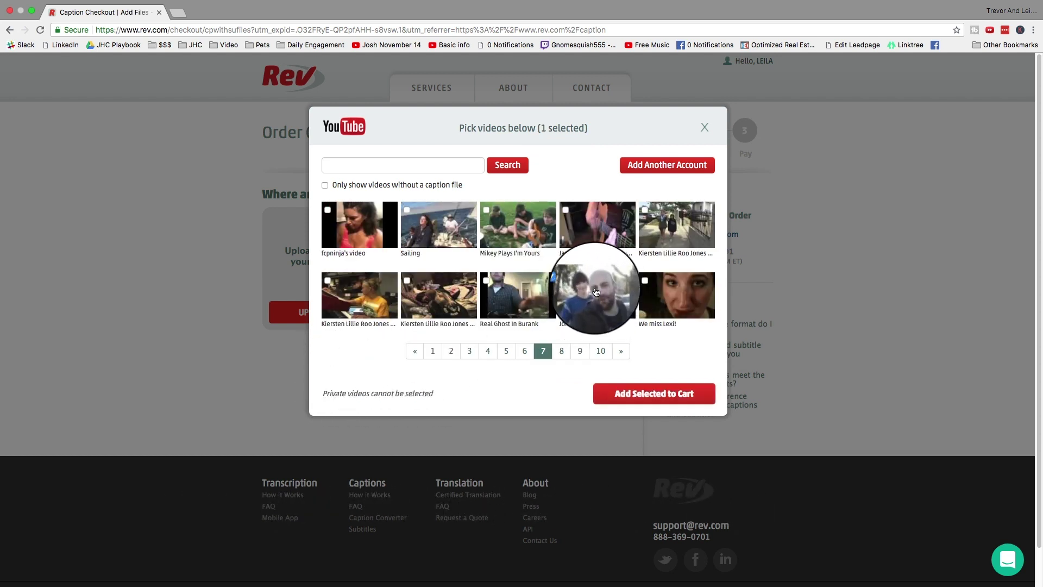
{"action": "left_click", "coordinate": [642, 395]}
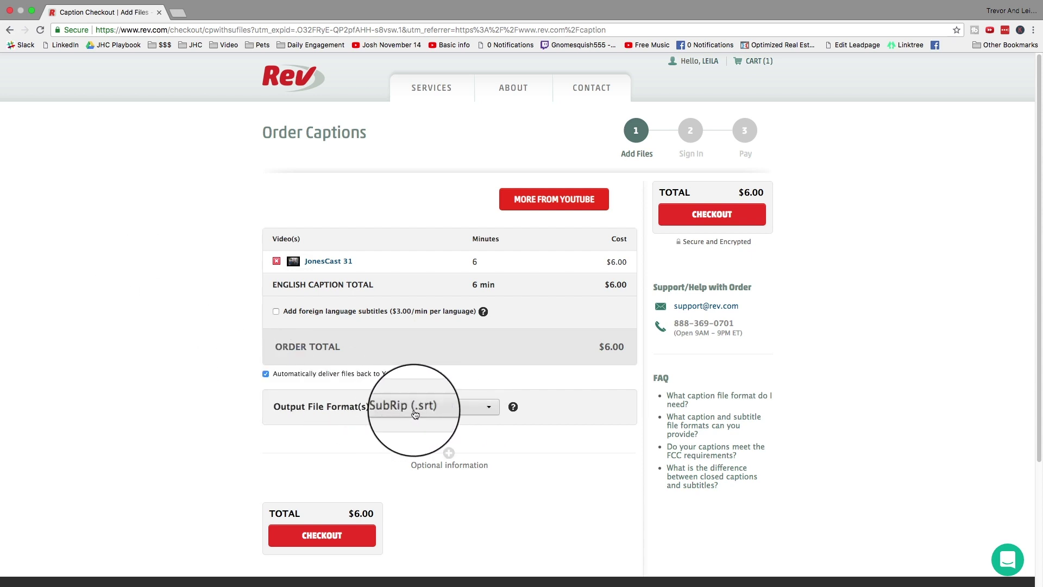
Step: Set output to Facebook ready SubRip (.srt) only, removing plain SubRip, then proceed to checkout
{"action": "left_click", "coordinate": [458, 416]}
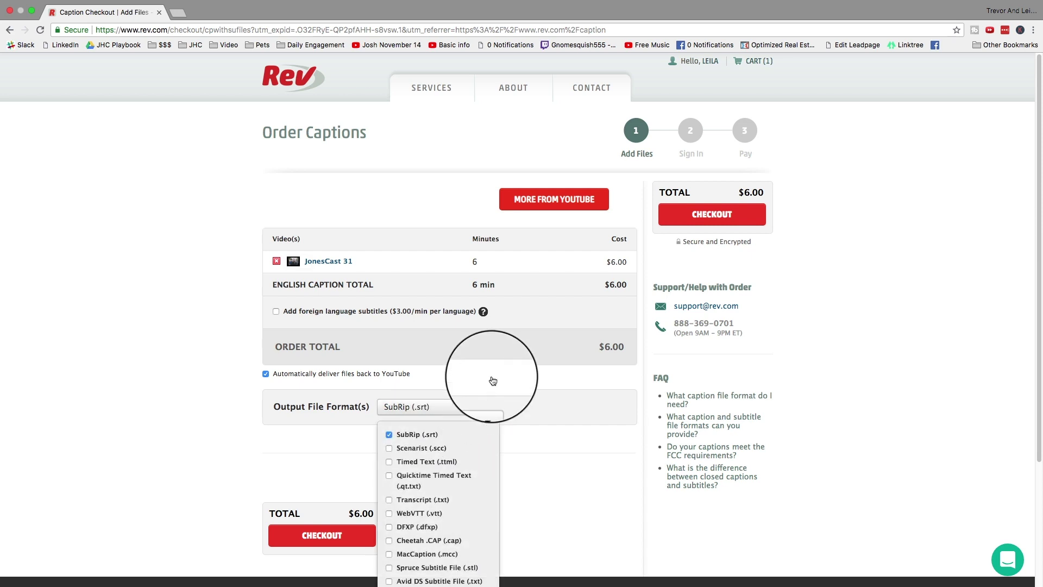
{"action": "scroll", "coordinate": [489, 375], "scroll_direction": "down", "scroll_amount": 3}
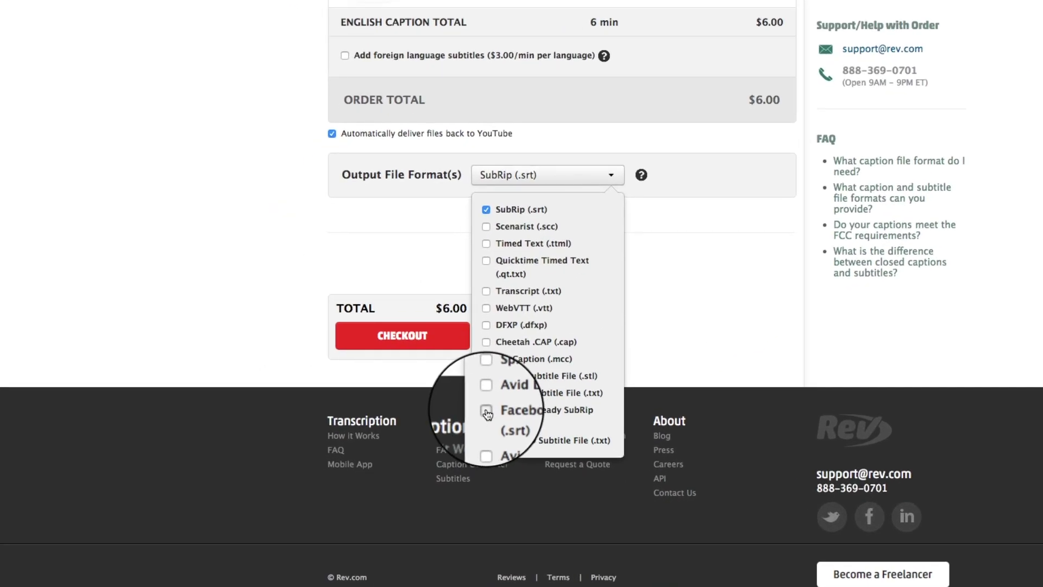
{"action": "left_click", "coordinate": [486, 410]}
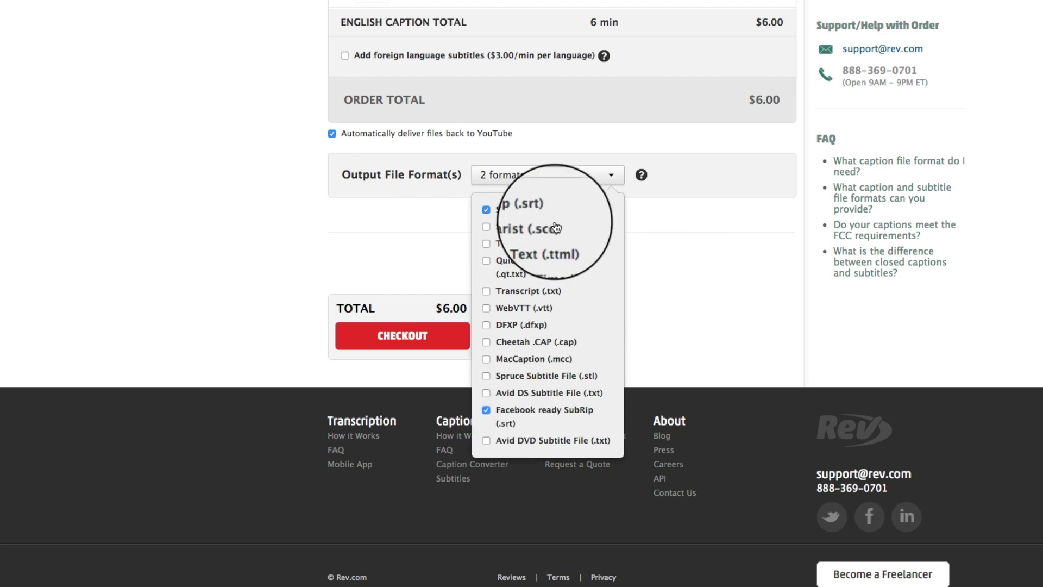
{"action": "left_click", "coordinate": [486, 210]}
{"action": "left_click", "coordinate": [746, 305]}
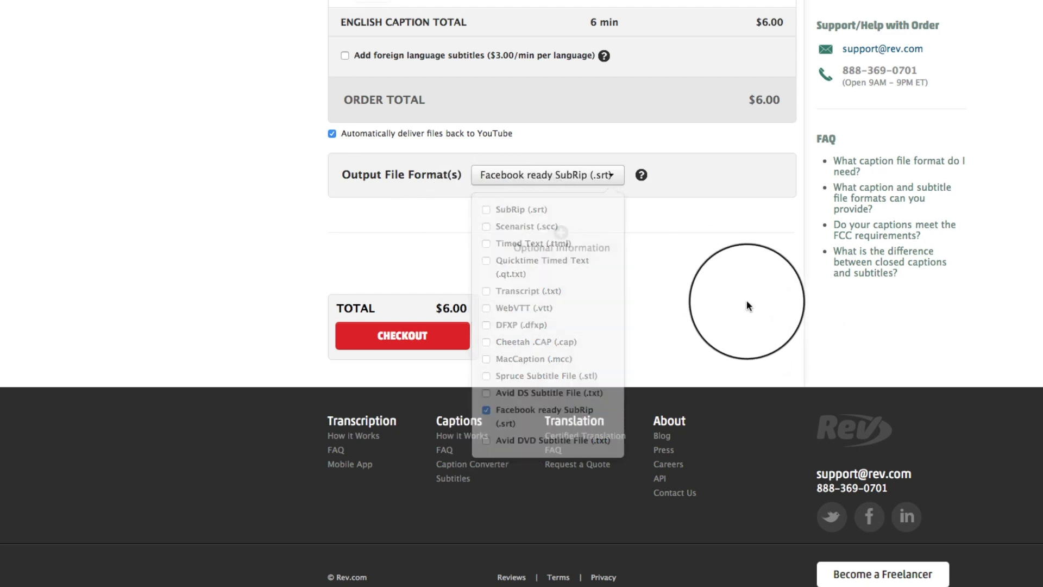
{"action": "scroll", "coordinate": [718, 295], "scroll_direction": "up", "scroll_amount": 4}
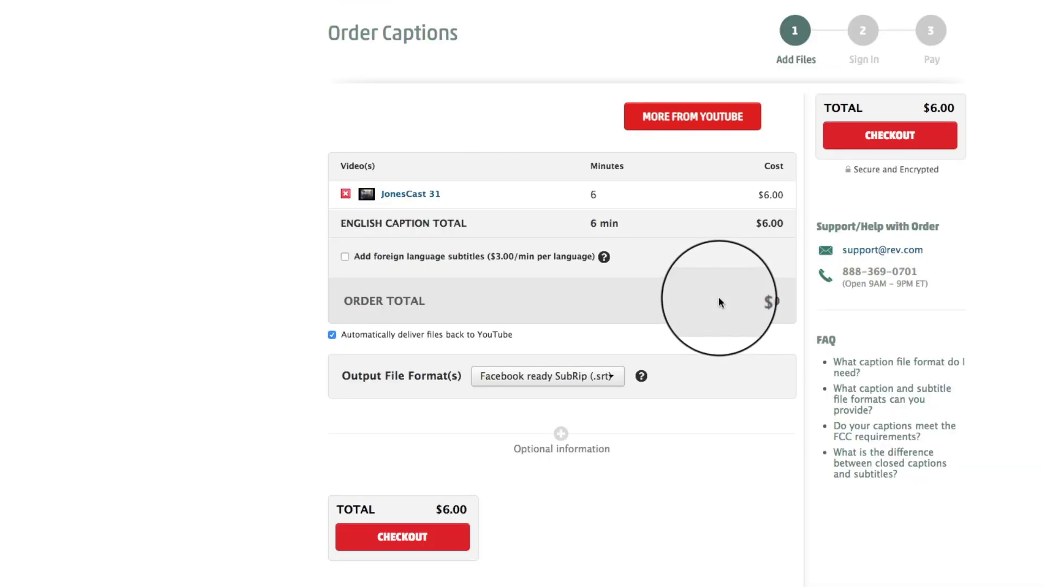
{"action": "left_click", "coordinate": [425, 530]}
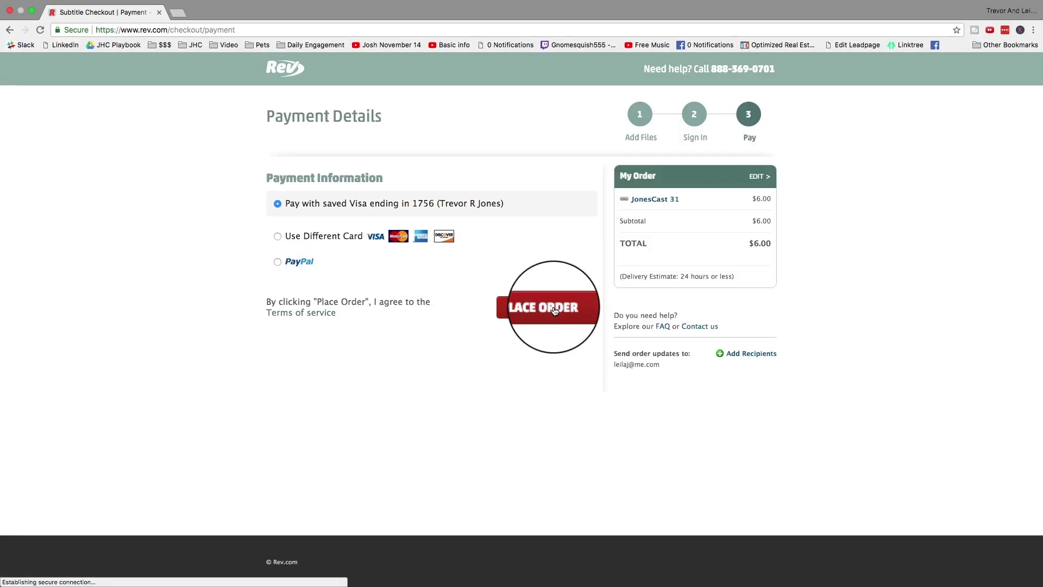
Step: Place the $6.00 caption order using the saved Visa card
{"action": "left_click", "coordinate": [554, 308]}
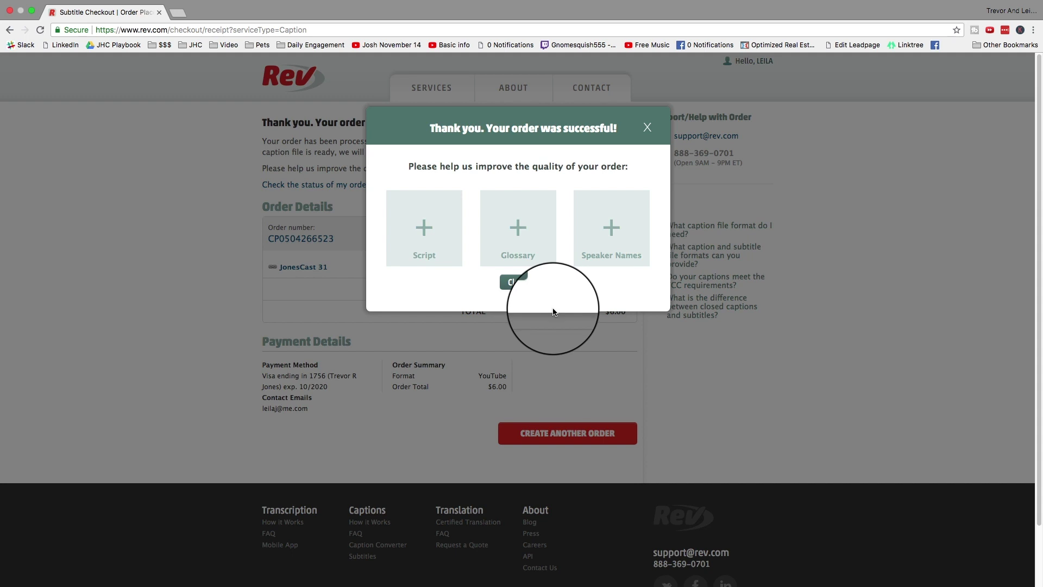
Step: Open the Speaker Names form and add the first four speaker names
{"action": "left_click", "coordinate": [611, 228]}
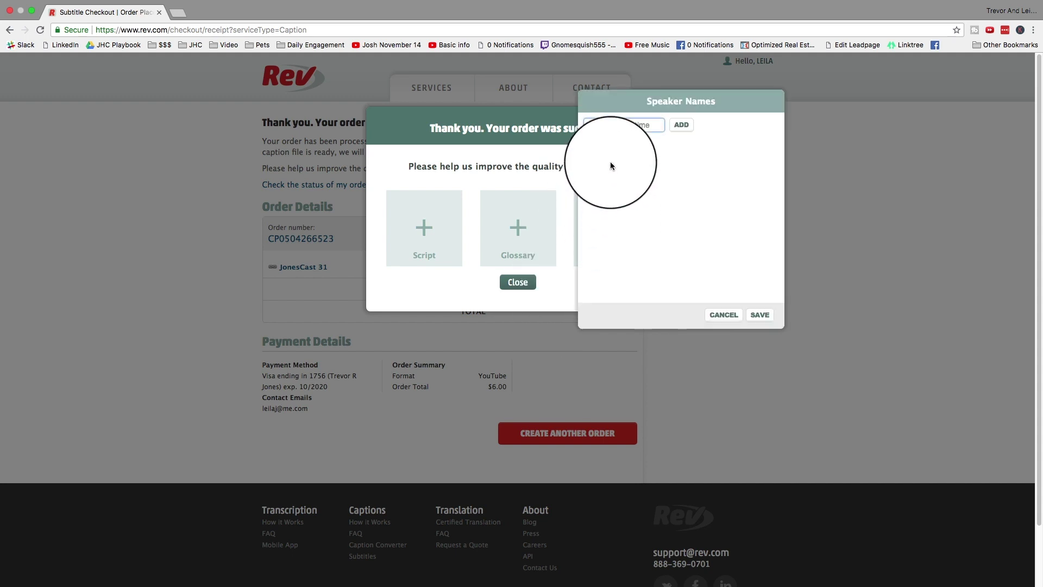
{"action": "type", "text": "Trevor"}
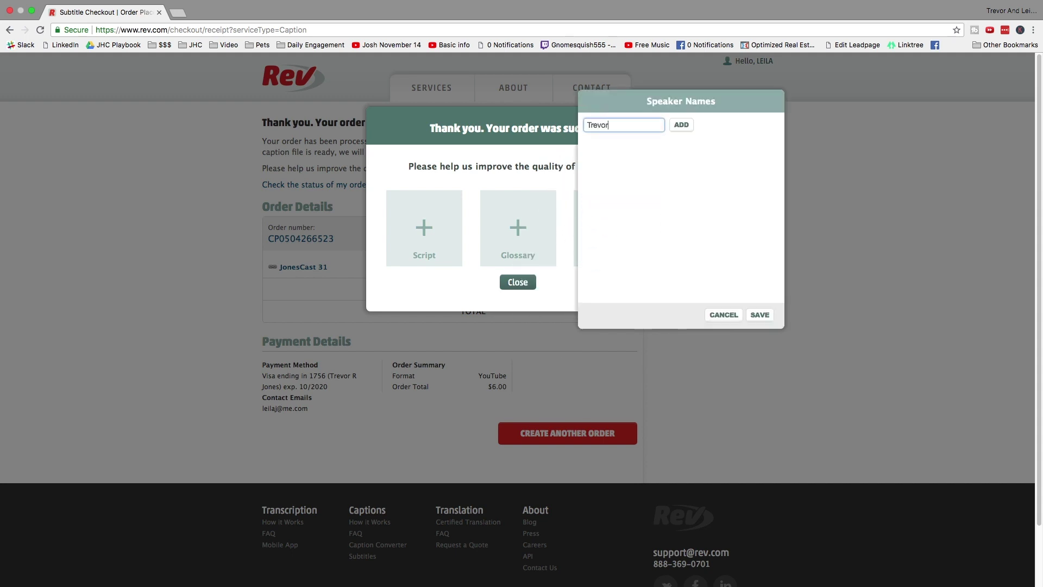
{"action": "key", "text": "Return"}
{"action": "type", "text": "Leila"}
{"action": "key", "text": "Return"}
{"action": "type", "text": "Jared"}
{"action": "key", "text": "Return"}
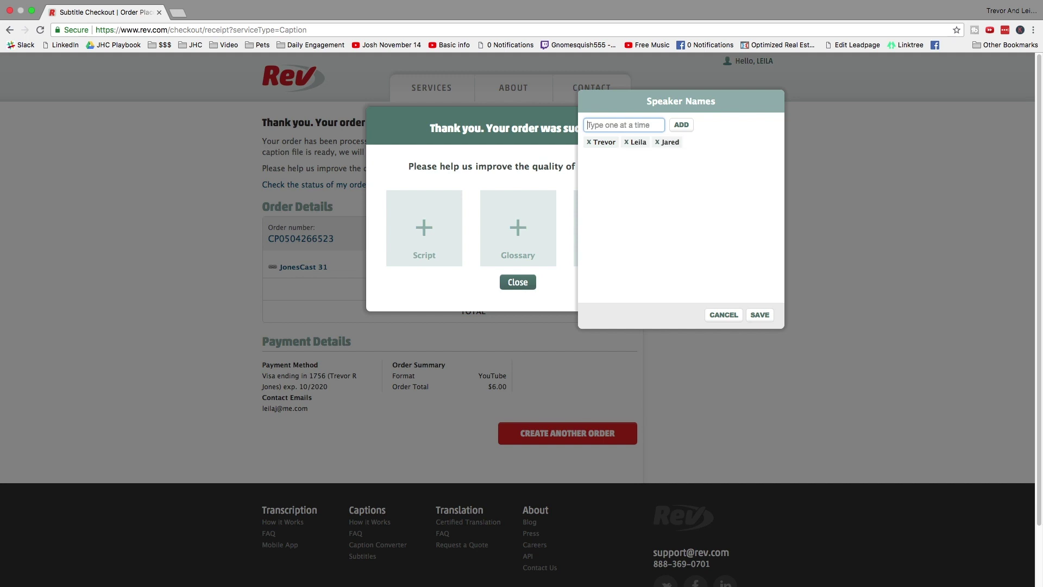
{"action": "type", "text": "Kiersten"}
{"action": "key", "text": "Return"}
Step: Add the remaining five speaker names, save them to the order, and close the success dialog
{"action": "type", "text": "Kel"}
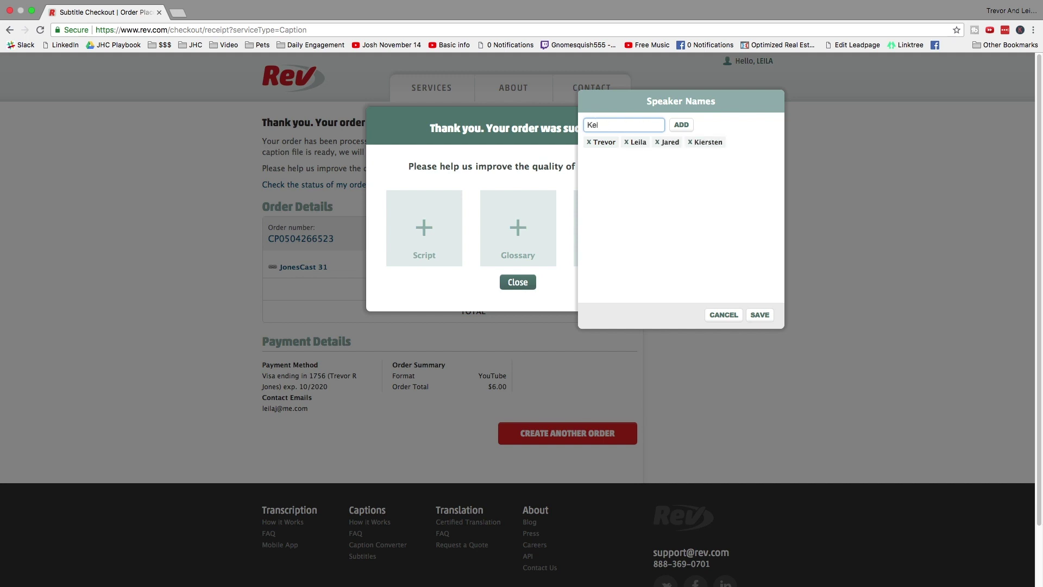
{"action": "type", "text": "sen"}
{"action": "key", "text": "Return"}
{"action": "type", "text": "Kalin"}
{"action": "key", "text": "Return"}
{"action": "type", "text": "Ashl"}
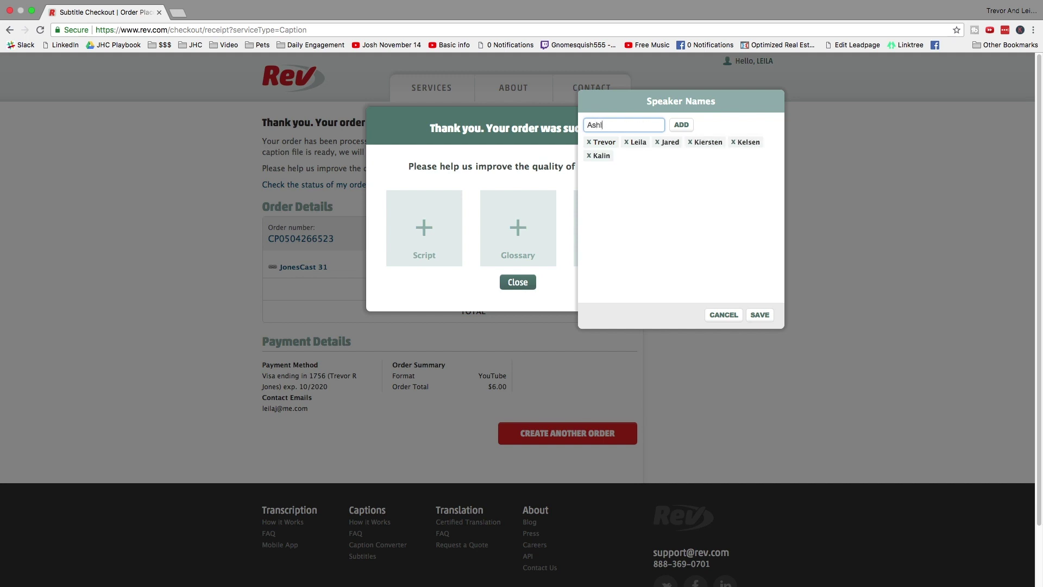
{"action": "type", "text": "ynn"}
{"action": "key", "text": "Return"}
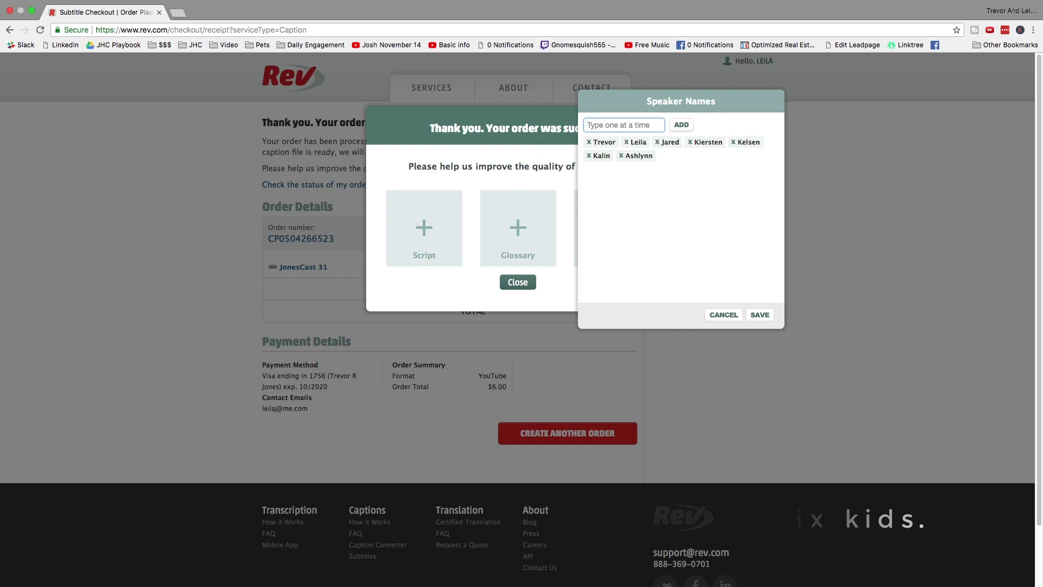
{"action": "type", "text": "Nathan"}
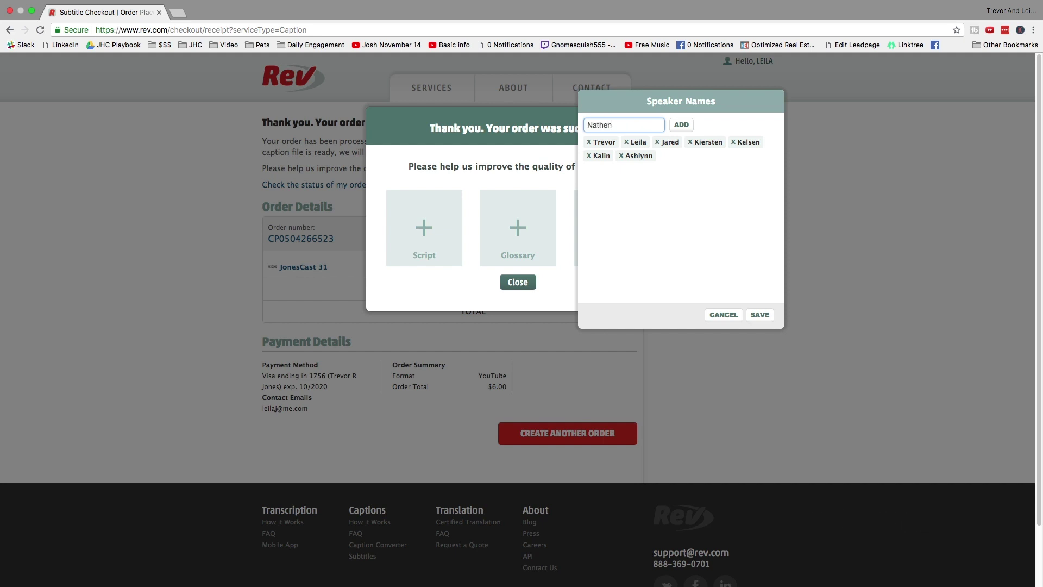
{"action": "key", "text": "Return"}
{"action": "type", "text": "Rachel"}
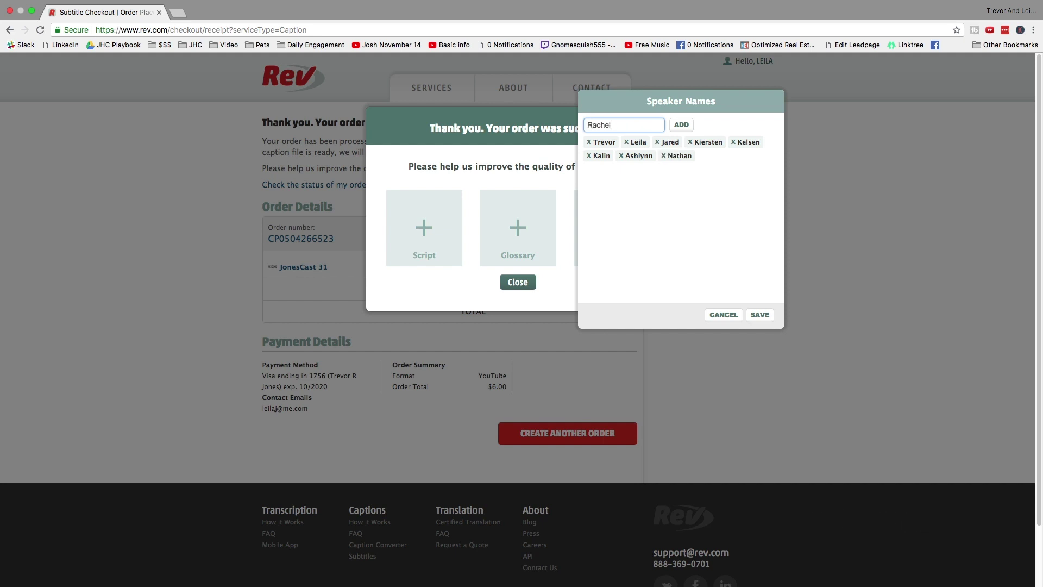
{"action": "left_click", "coordinate": [681, 125]}
{"action": "left_click", "coordinate": [756, 316]}
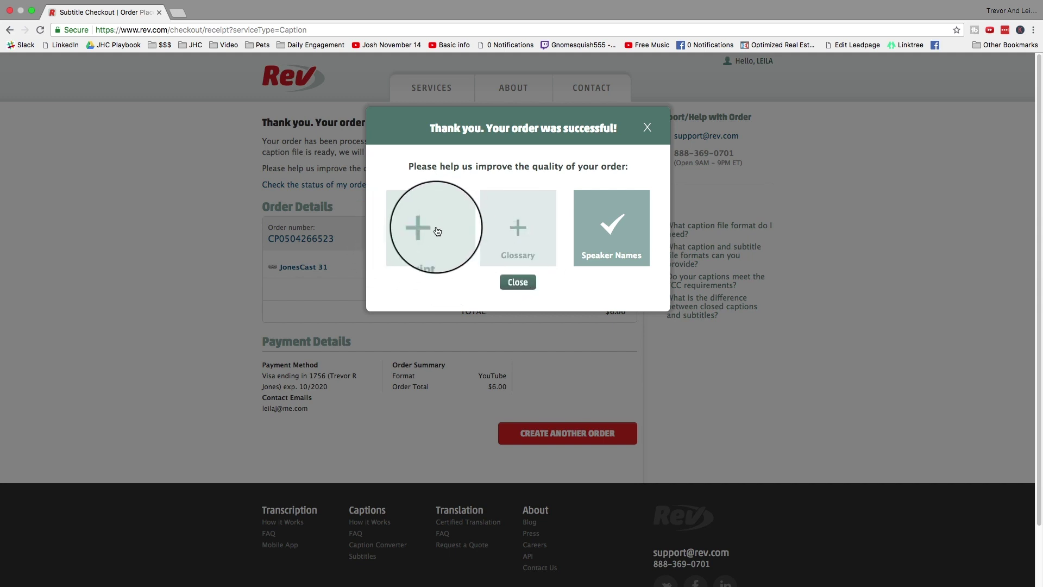
{"action": "left_click", "coordinate": [517, 282]}
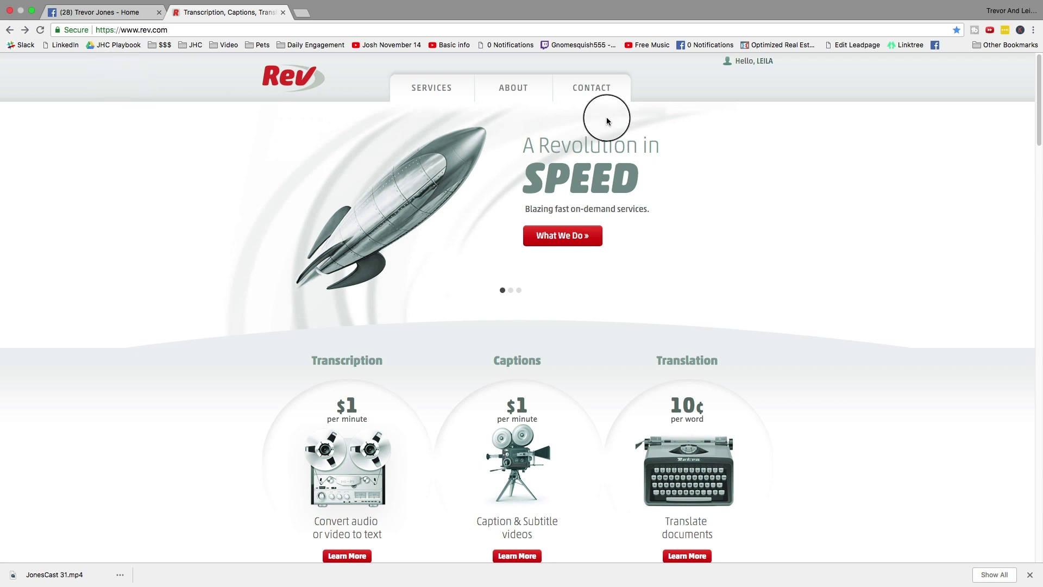
Step: Open the JonesCast 31 order's details from Order History in the account menu
{"action": "left_click", "coordinate": [755, 62]}
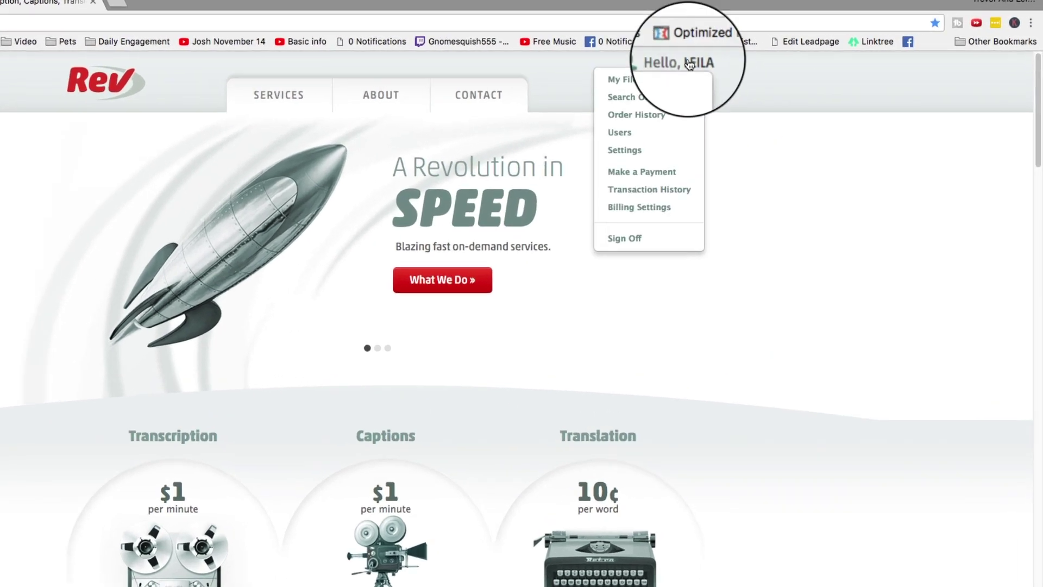
{"action": "left_click", "coordinate": [636, 115]}
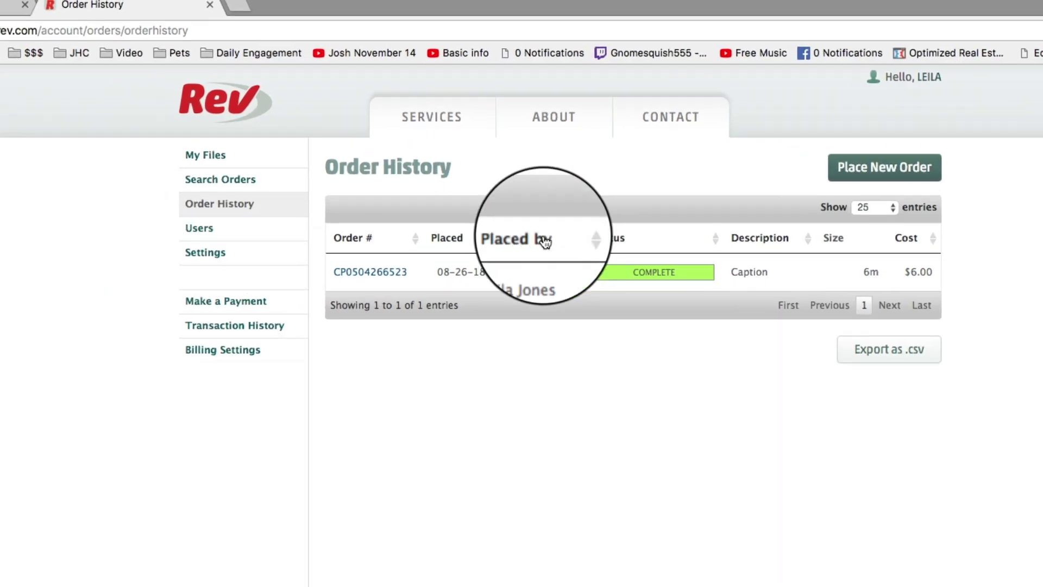
{"action": "left_click", "coordinate": [422, 294]}
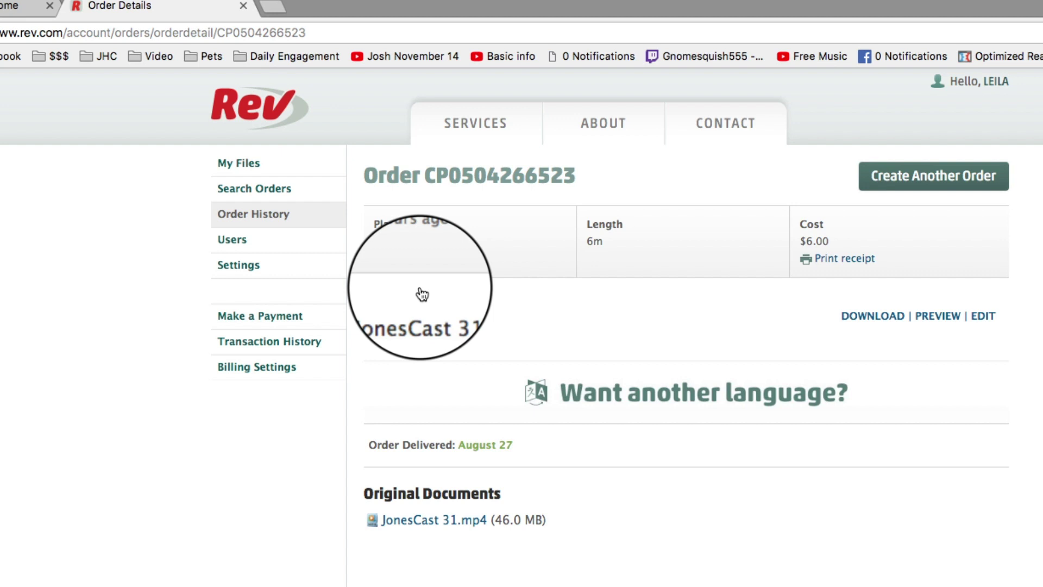
Step: Download the JonesCast 31 captions as Facebook ready SubRip (.srt) and switch to the Facebook tab
{"action": "left_click", "coordinate": [865, 315]}
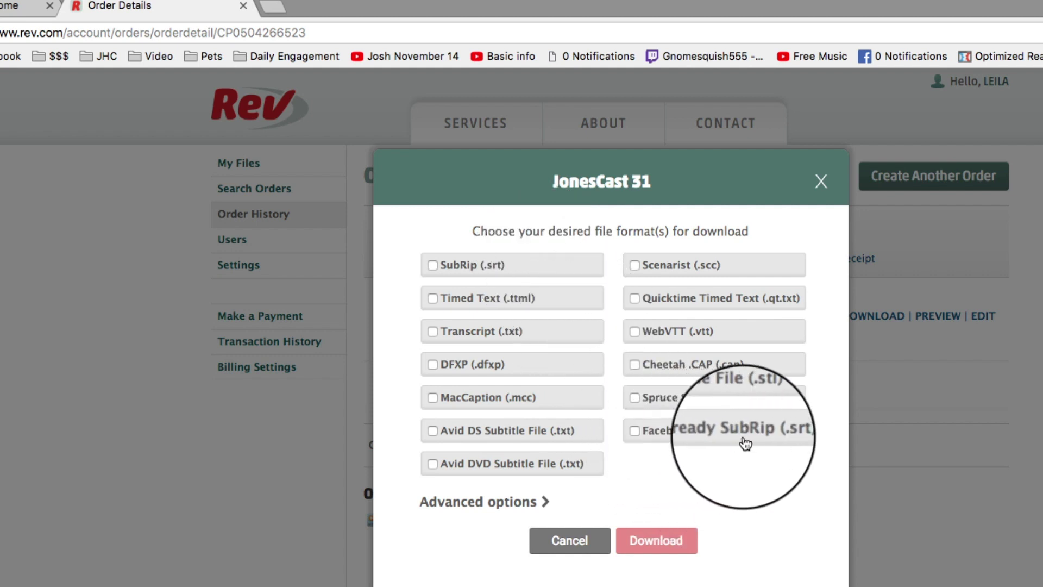
{"action": "left_click", "coordinate": [634, 432]}
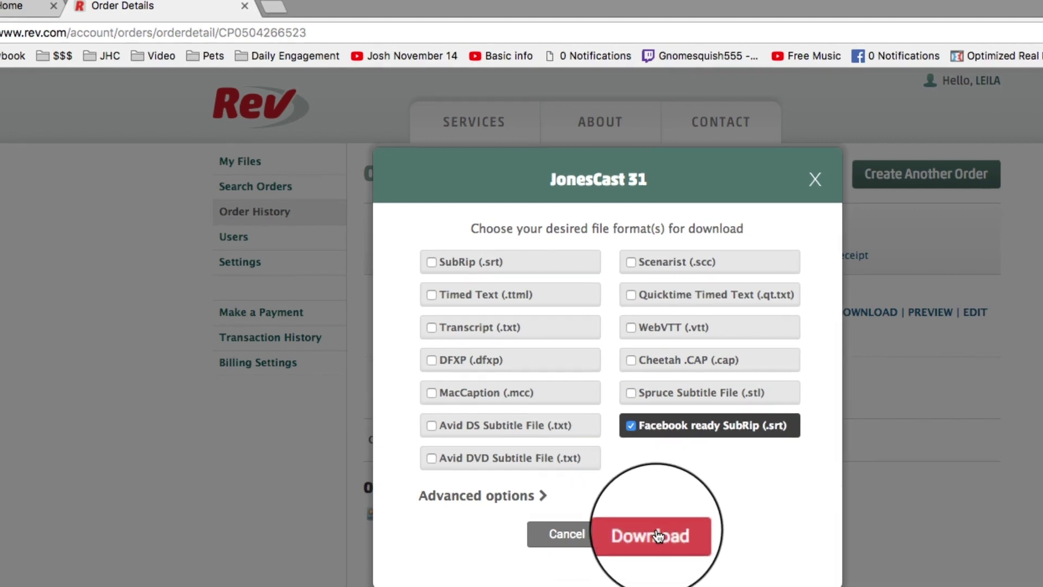
{"action": "left_click", "coordinate": [658, 535]}
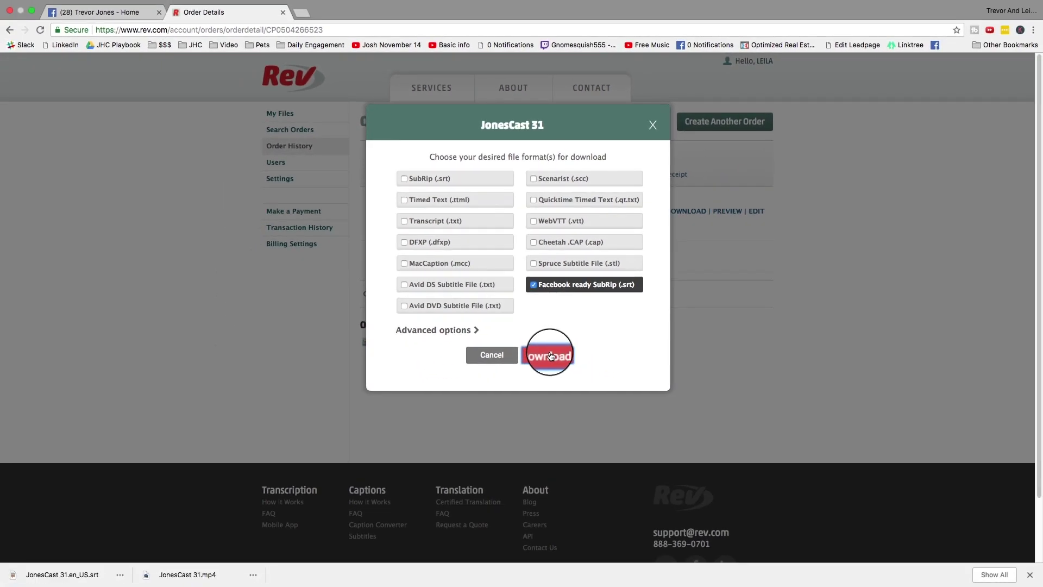
{"action": "left_click", "coordinate": [109, 15]}
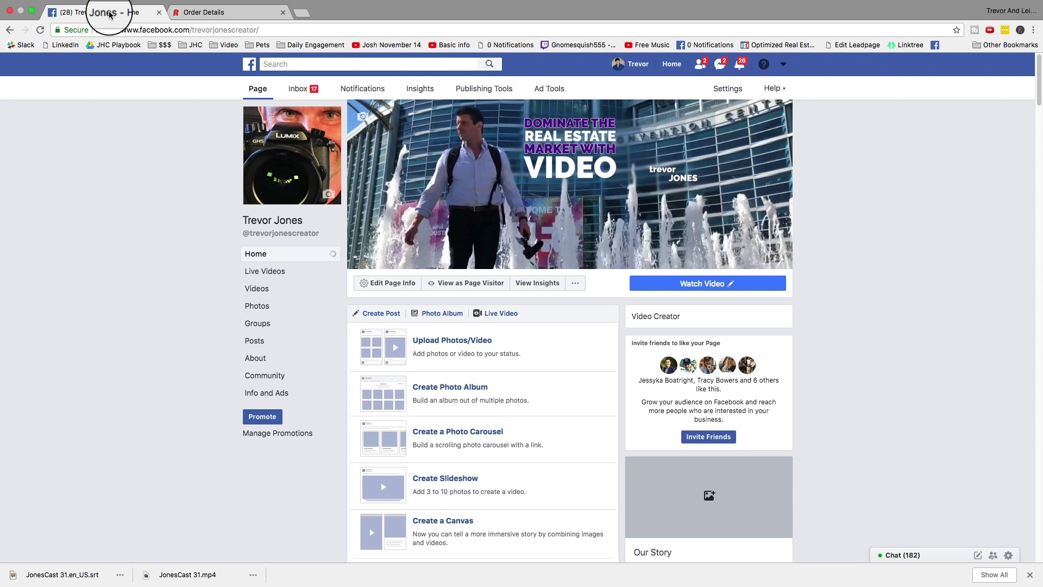
Step: Upload the JonesCast 31.mp4 video to the Facebook page
{"action": "left_click", "coordinate": [466, 345]}
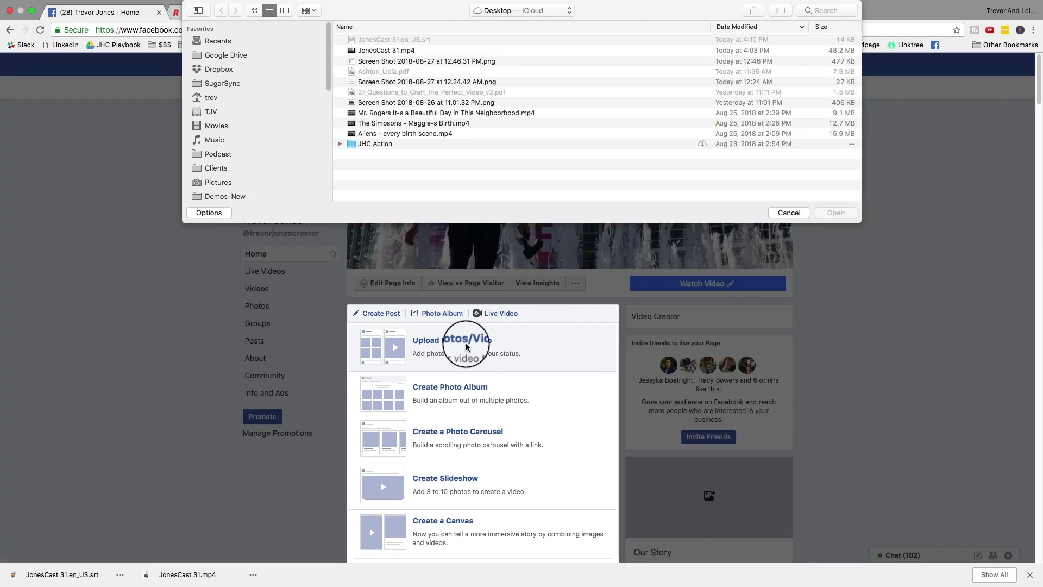
{"action": "left_click", "coordinate": [392, 50]}
{"action": "left_click", "coordinate": [839, 212]}
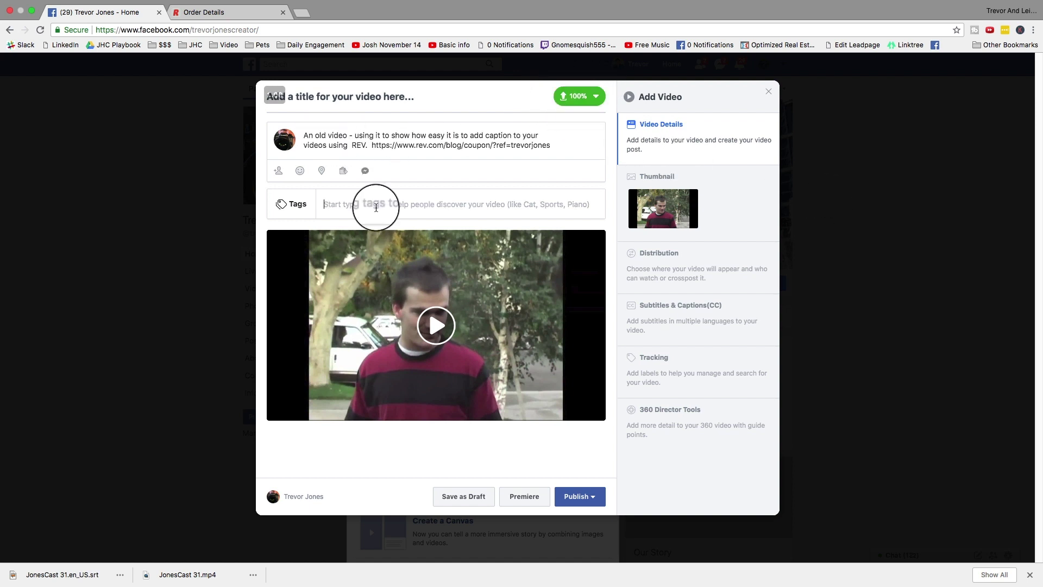
Step: Tag the video with captions and subtitles, then bring up its Subtitles & Captions (CC) settings
{"action": "type", "text": "captions subtitles"}
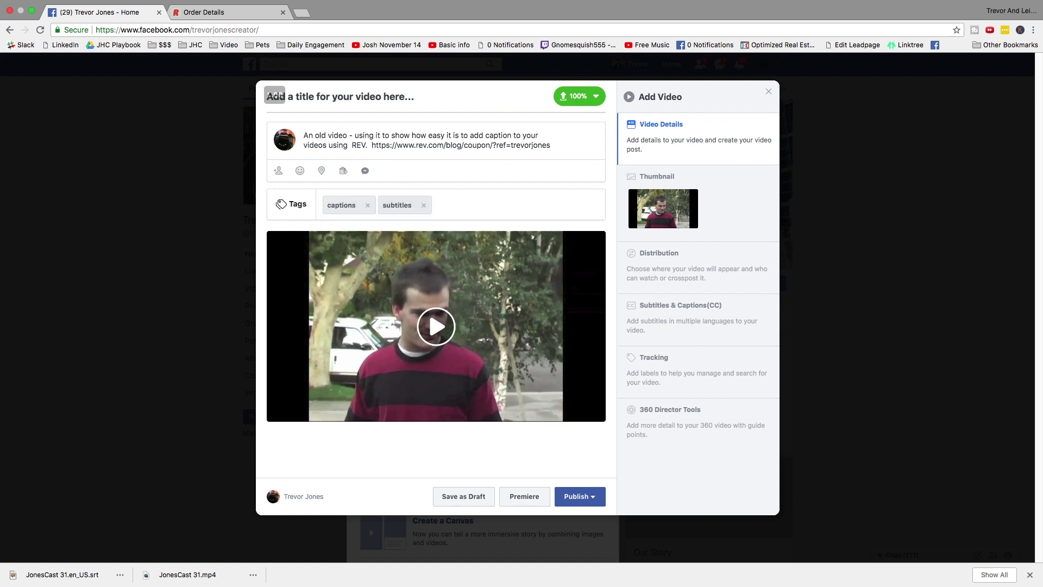
{"action": "left_click", "coordinate": [385, 206]}
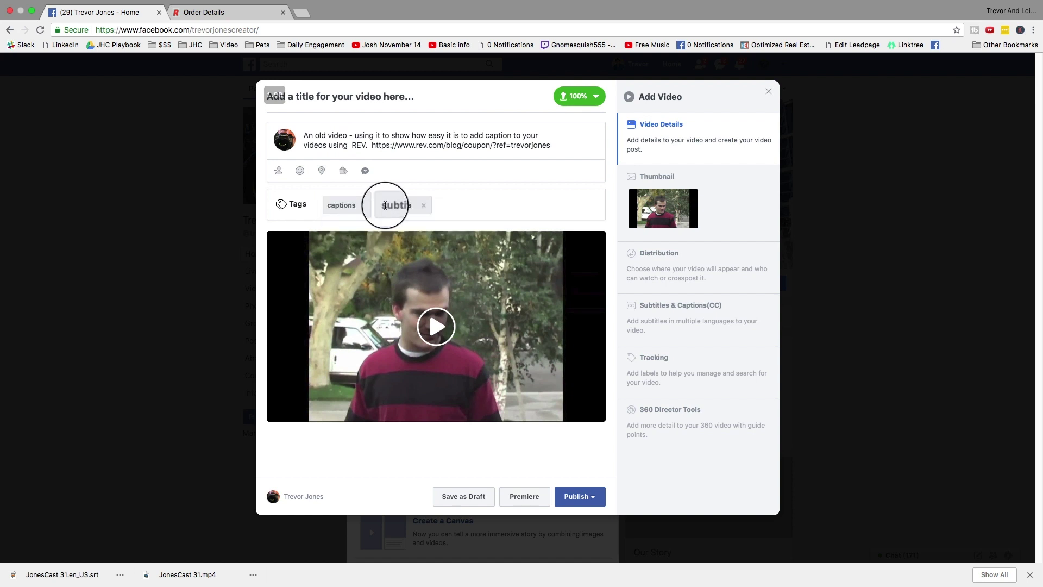
{"action": "left_click", "coordinate": [676, 318]}
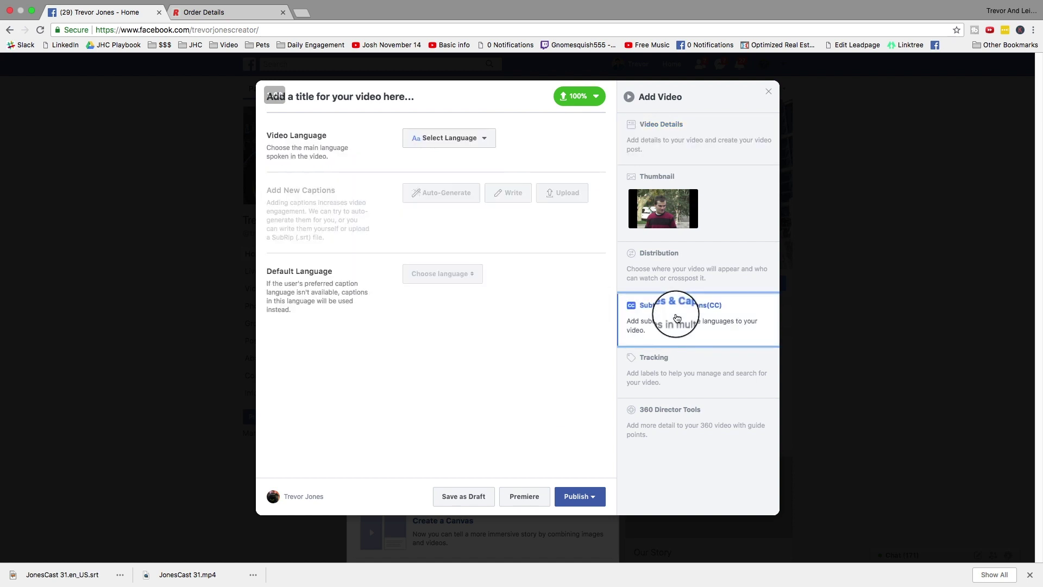
Step: Set the video's spoken language to English
{"action": "left_click", "coordinate": [484, 140]}
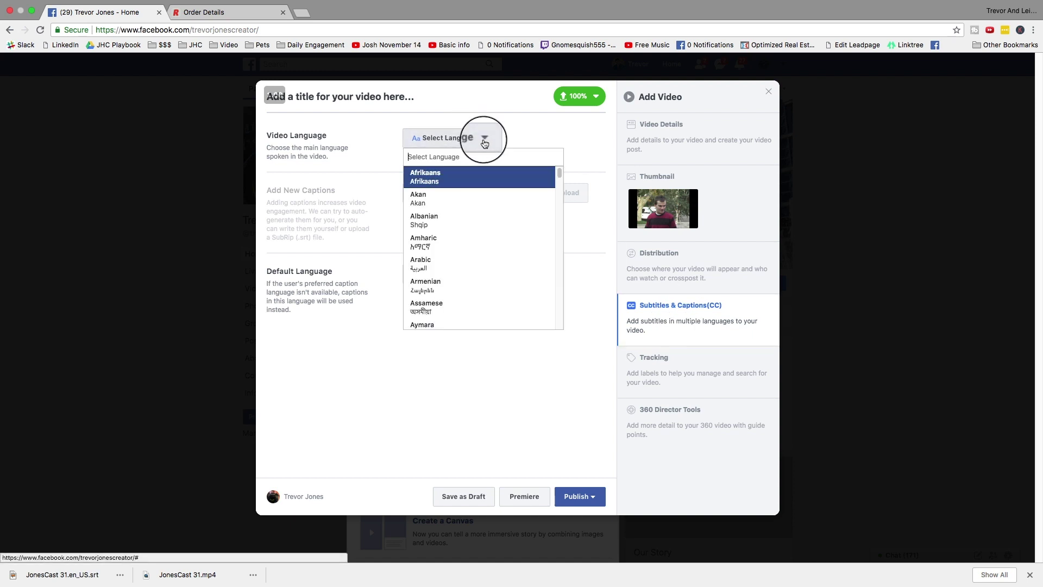
{"action": "type", "text": "engl"}
{"action": "left_click", "coordinate": [454, 173]}
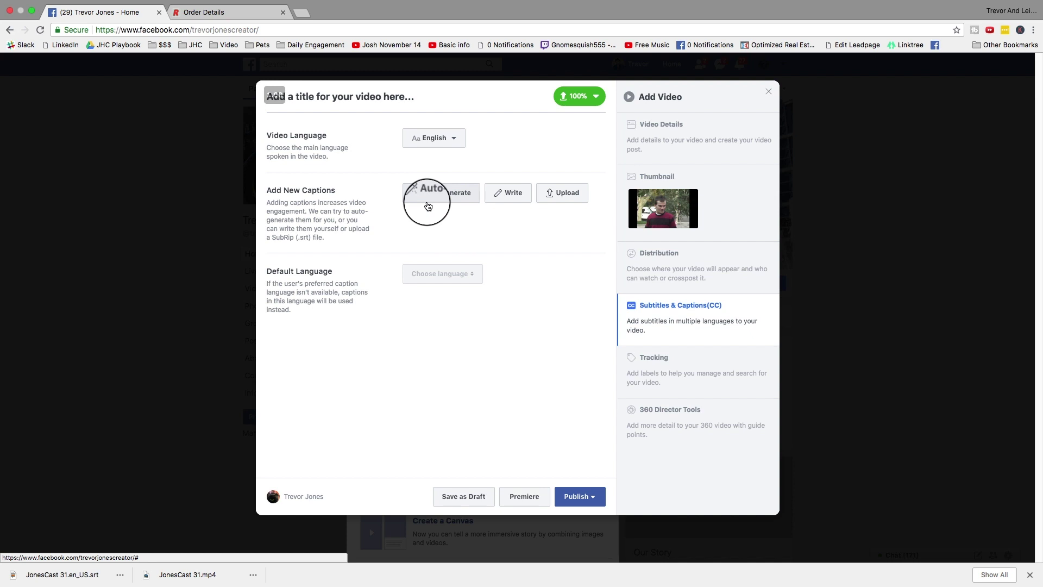
Step: Attach JonesCast 31.en_US.srt as captions and make English (US) the default caption language
{"action": "left_click", "coordinate": [567, 193]}
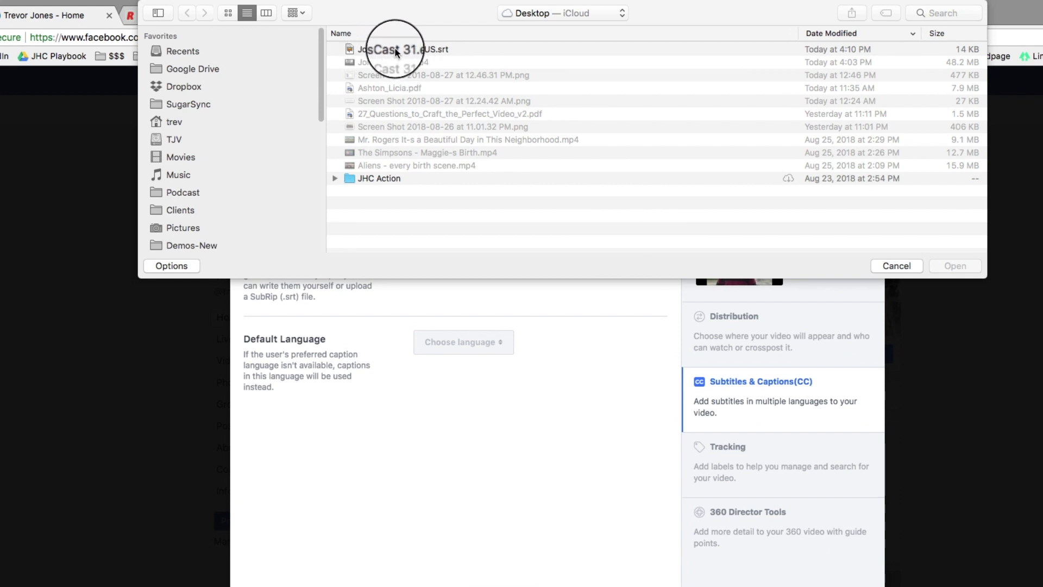
{"action": "left_click", "coordinate": [394, 50]}
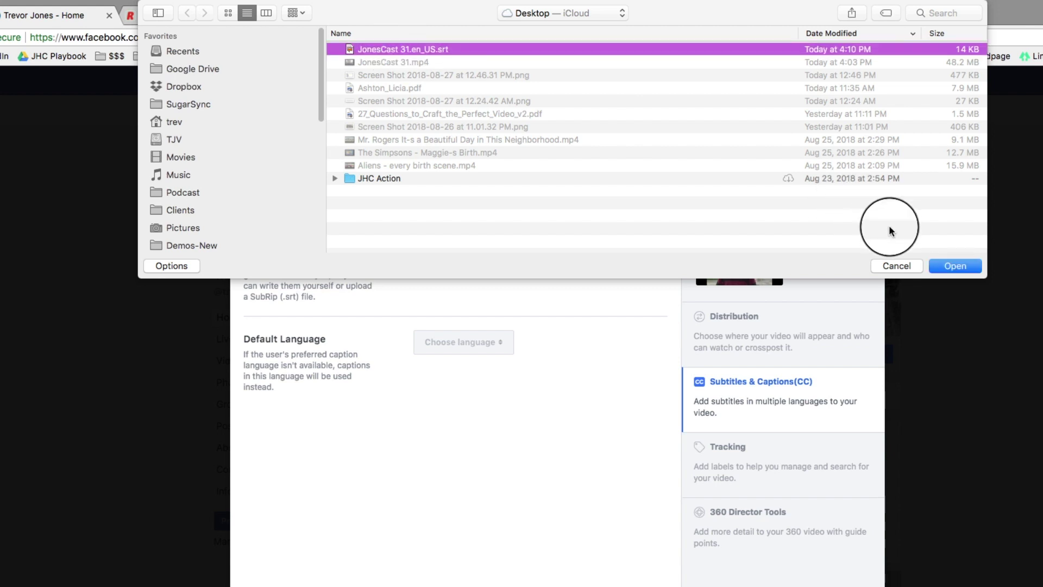
{"action": "left_click", "coordinate": [954, 266]}
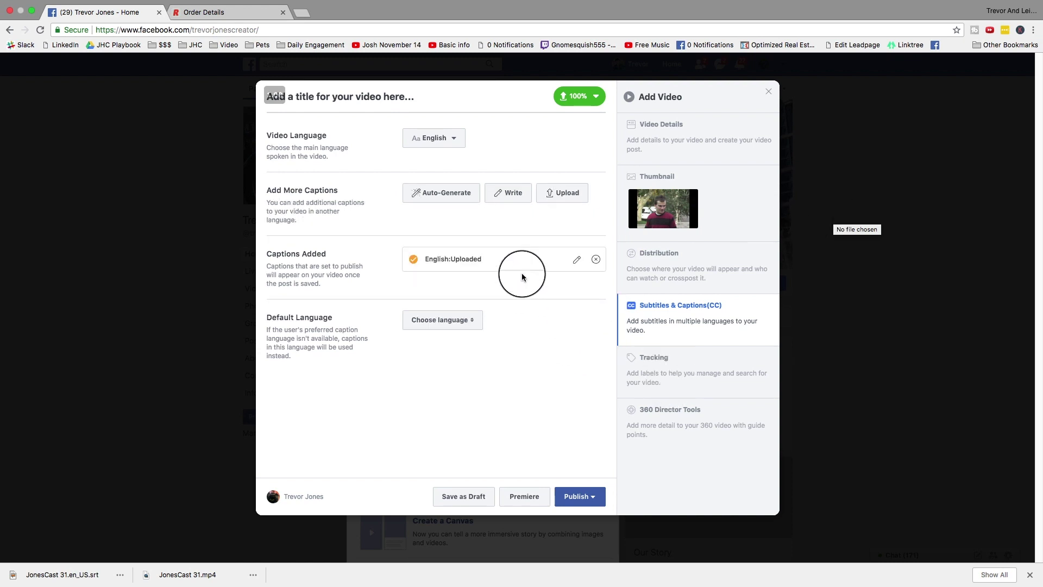
{"action": "left_click", "coordinate": [458, 319]}
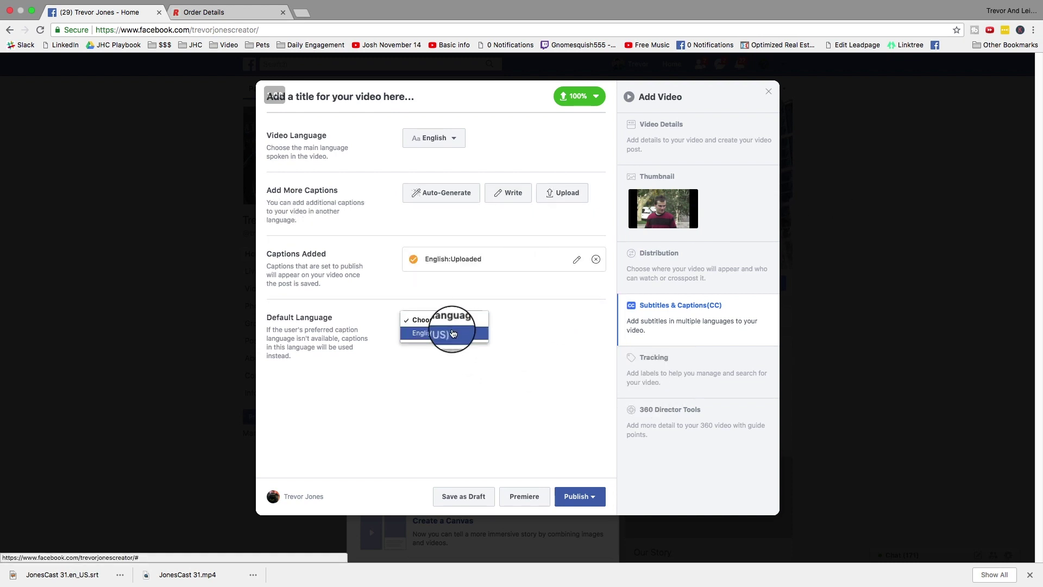
{"action": "left_click", "coordinate": [453, 333]}
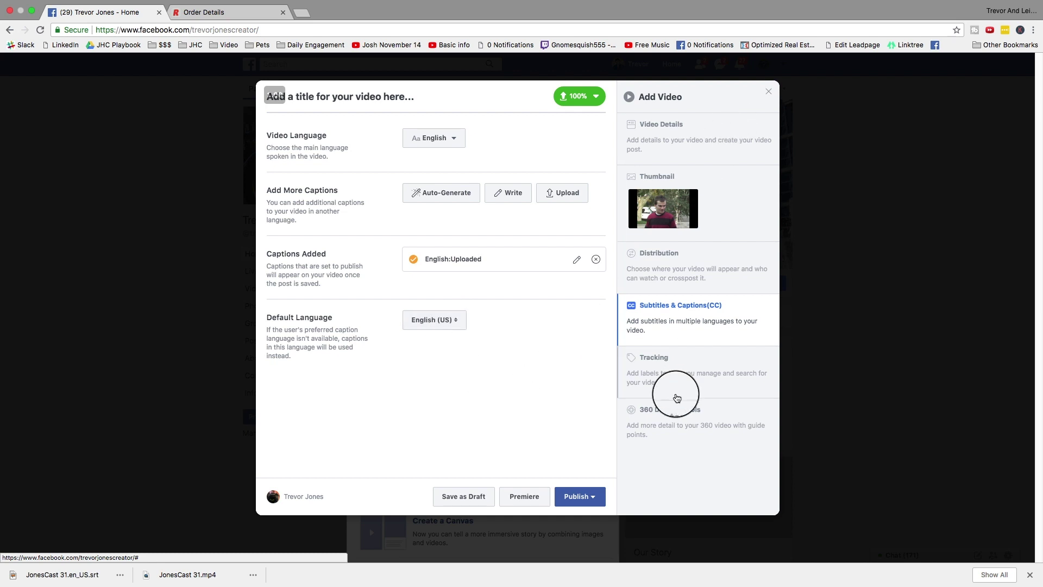
Step: Title the video 'JonesCast 31 - With Captions!'
{"action": "left_click", "coordinate": [417, 97]}
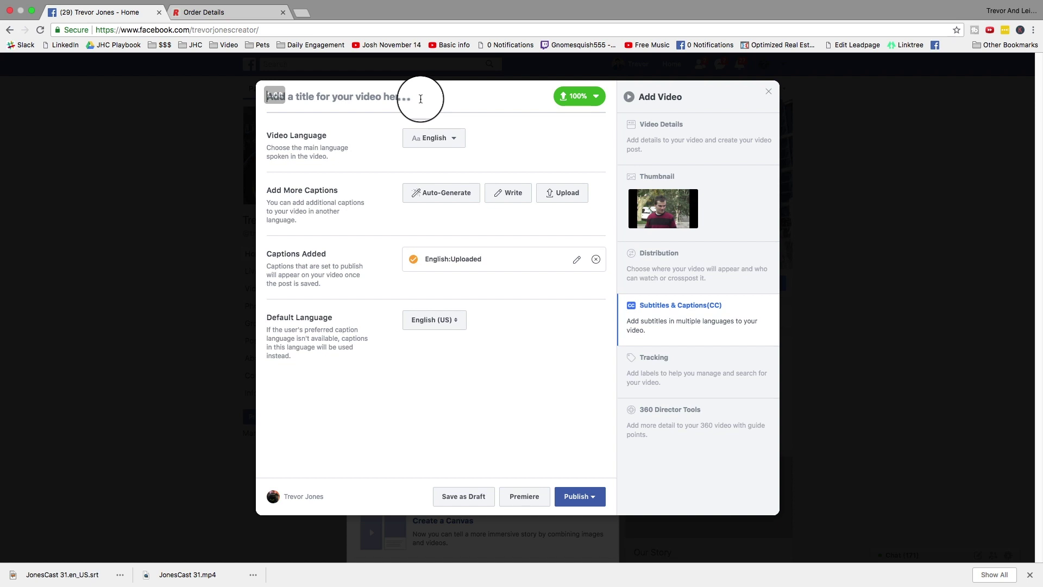
{"action": "type", "text": "JonesCast 31 - With Captions!"}
{"action": "left_click", "coordinate": [698, 130]}
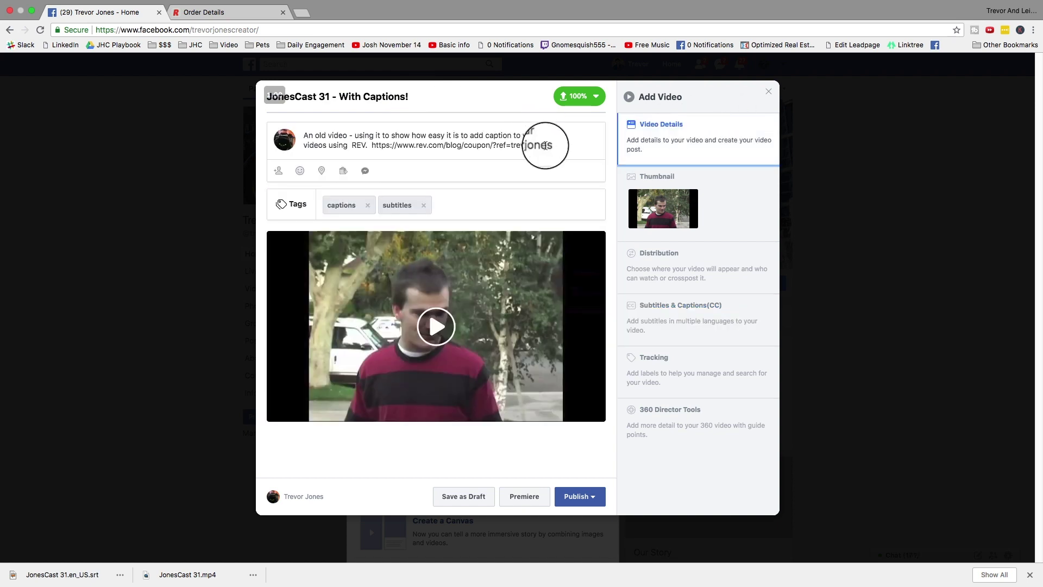
Step: Open the description with 'Are you captioning your videos?' and publish the post now
{"action": "left_click", "coordinate": [303, 135]}
{"action": "type", "text": "Are you captioning your video"}
{"action": "type", "text": "s?"}
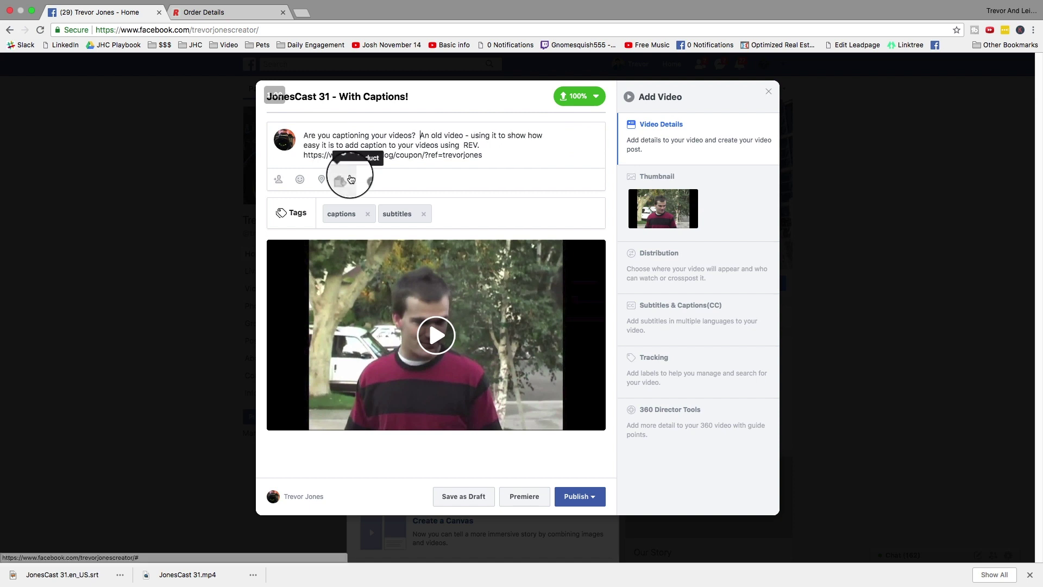
{"action": "left_click", "coordinate": [571, 498]}
{"action": "left_click", "coordinate": [581, 436]}
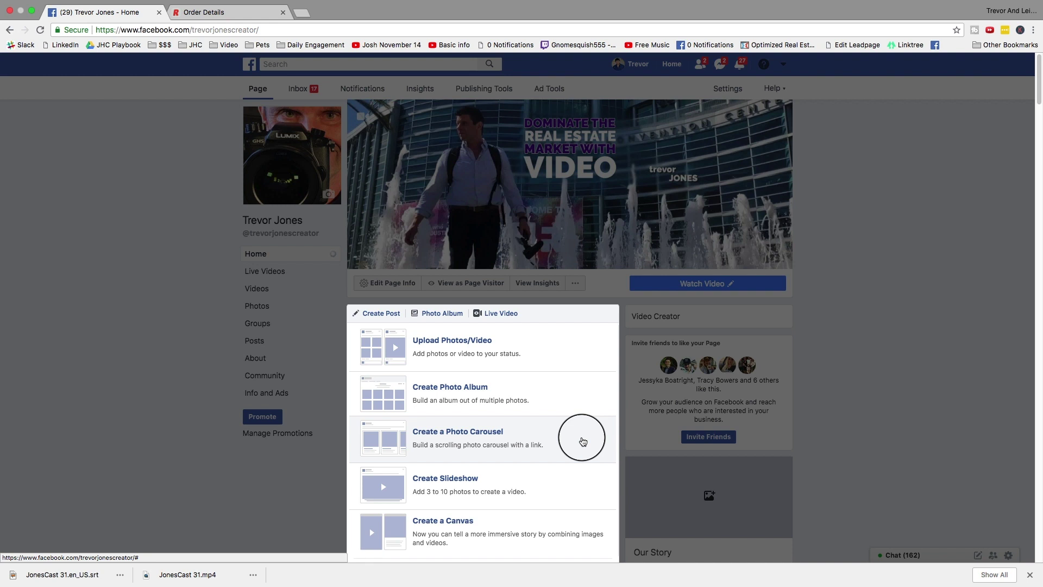
Step: Dismiss the overlay and scroll the timeline to the new video post playing with captions
{"action": "left_click", "coordinate": [121, 200]}
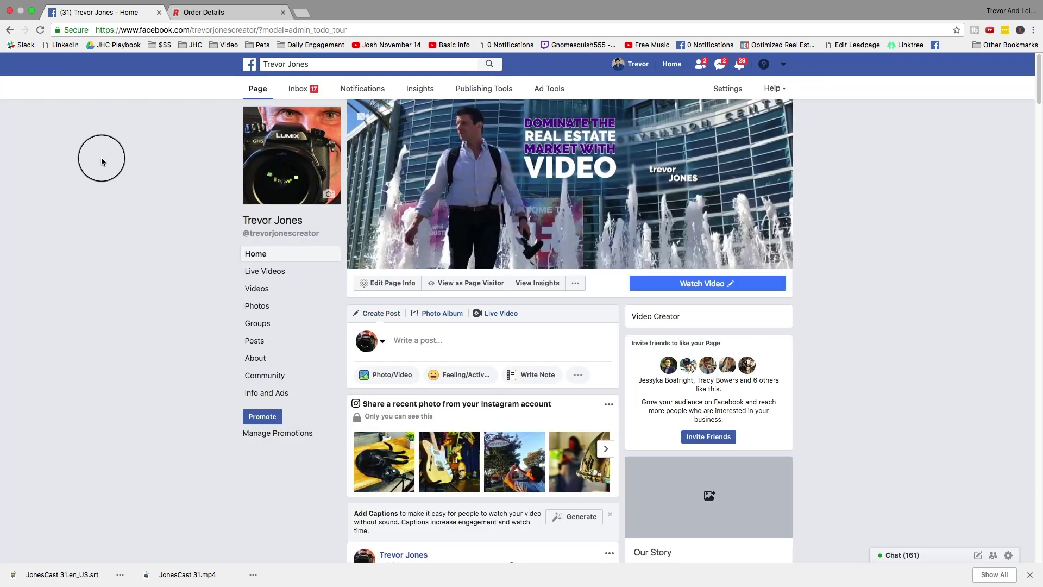
{"action": "scroll", "coordinate": [111, 200], "scroll_direction": "down", "scroll_amount": 2}
{"action": "scroll", "coordinate": [111, 200], "scroll_direction": "down", "scroll_amount": 10}
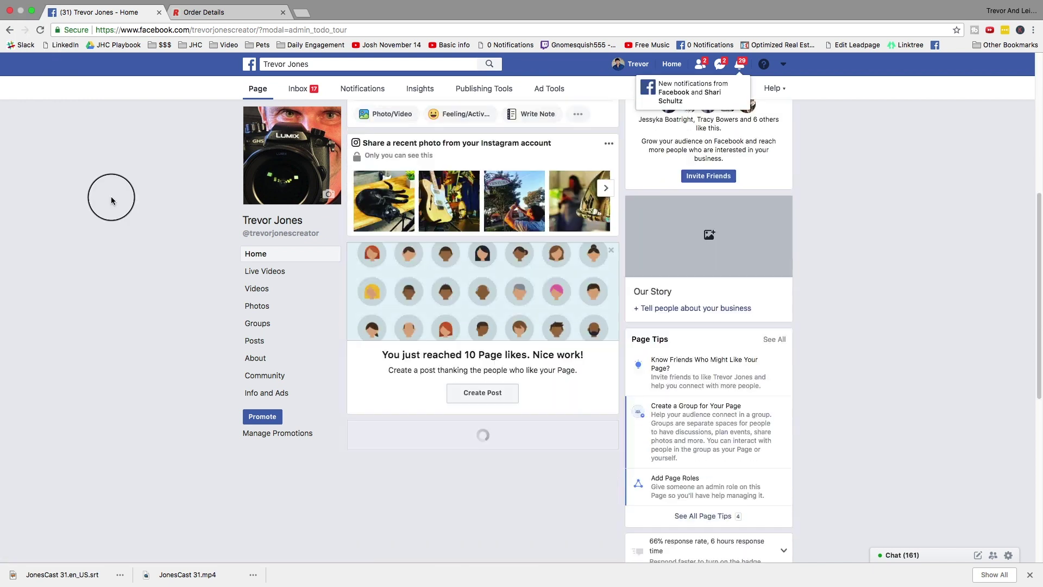
{"action": "scroll", "coordinate": [112, 200], "scroll_direction": "down", "scroll_amount": 10}
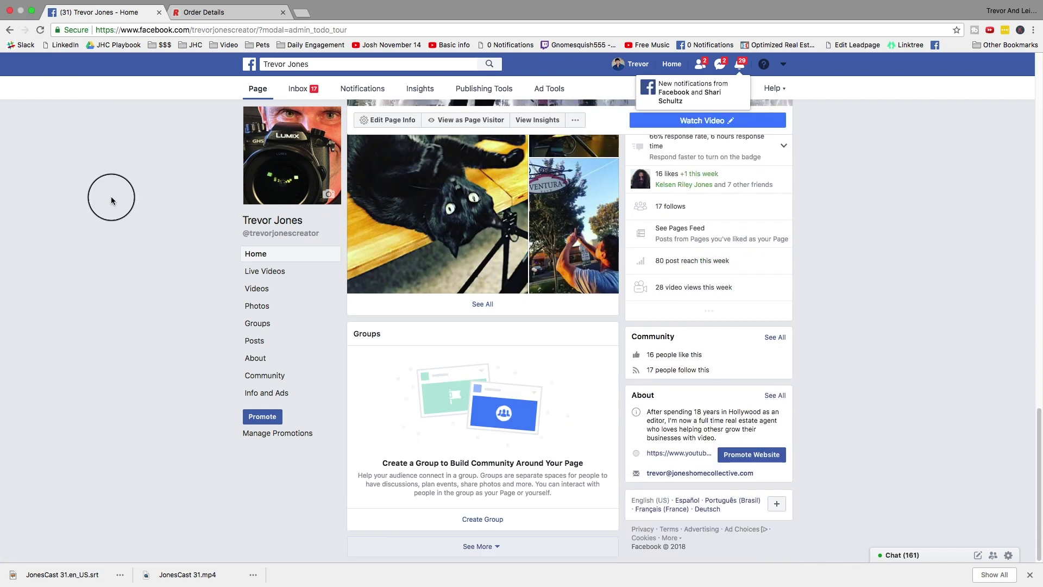
{"action": "scroll", "coordinate": [111, 197], "scroll_direction": "up", "scroll_amount": 1}
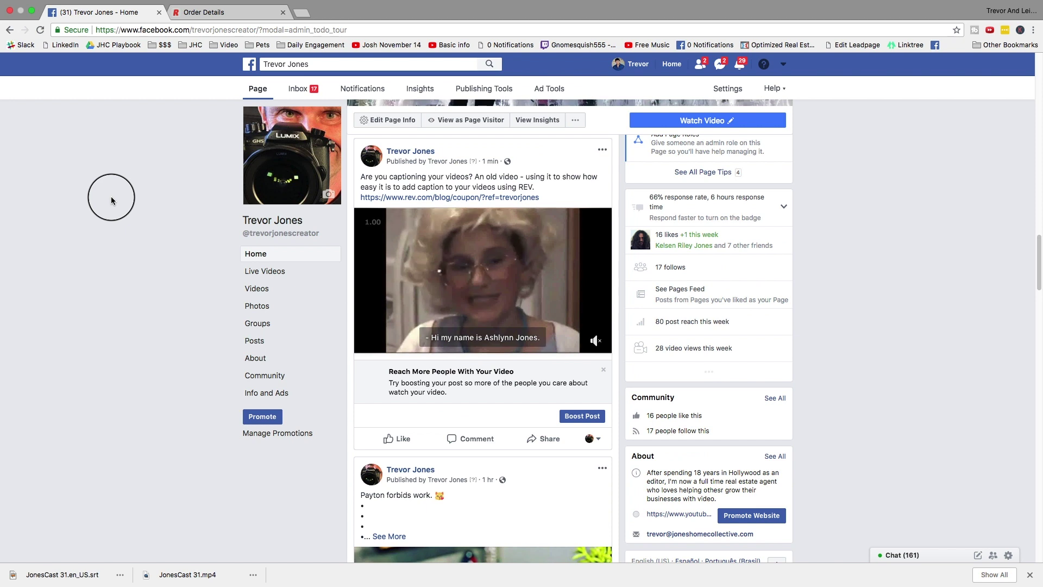